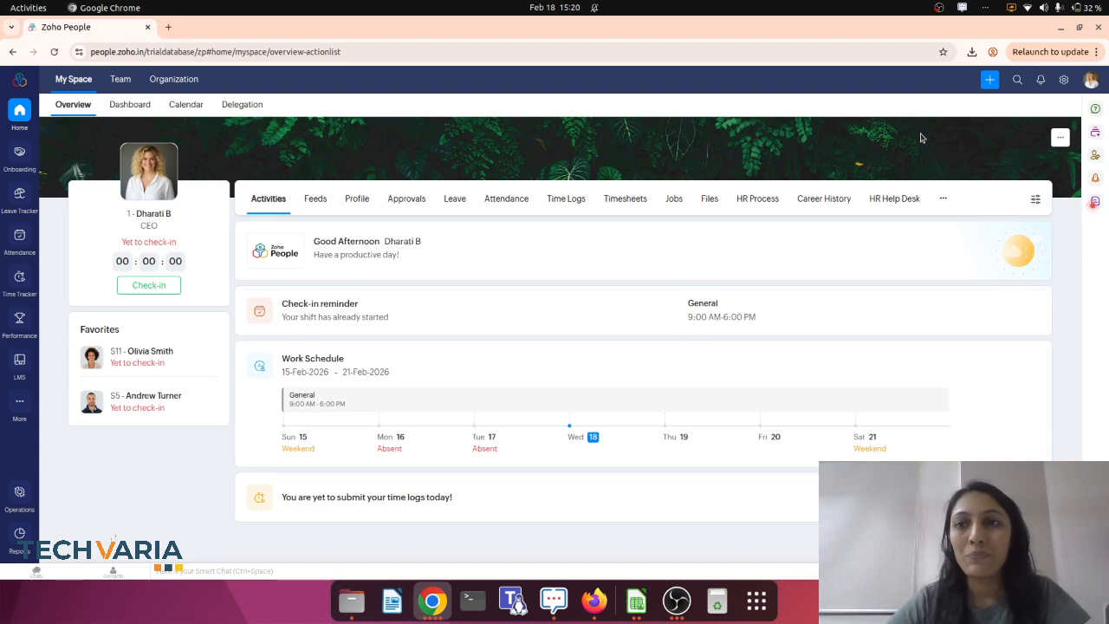
Start adding a new location in the organization setup settings and name it Gandhinagar.
left_click(1065, 80)
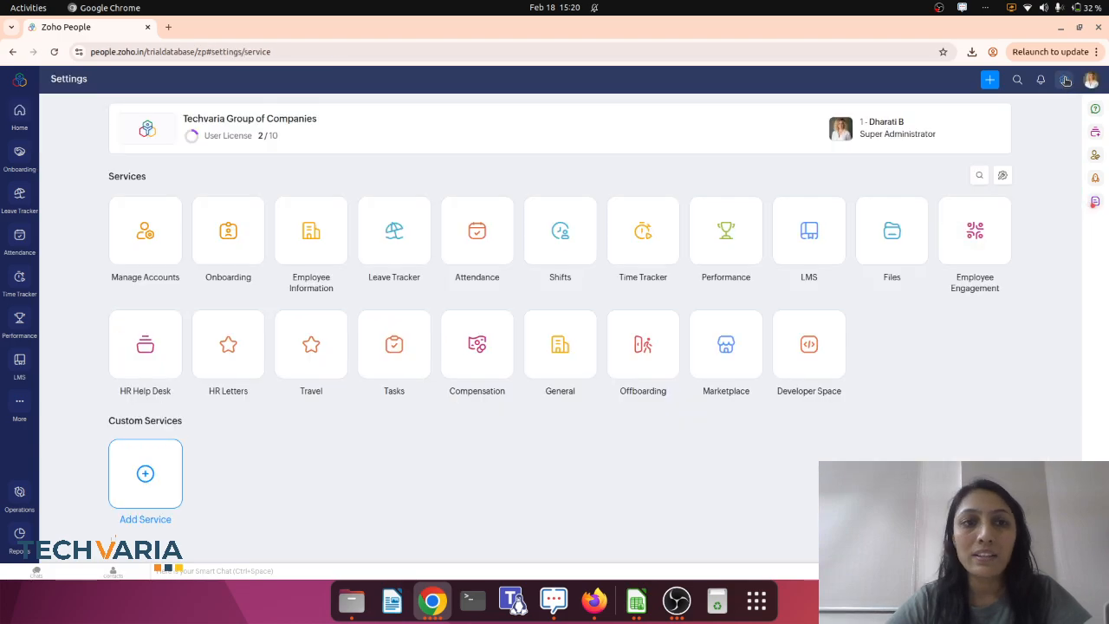
left_click(152, 247)
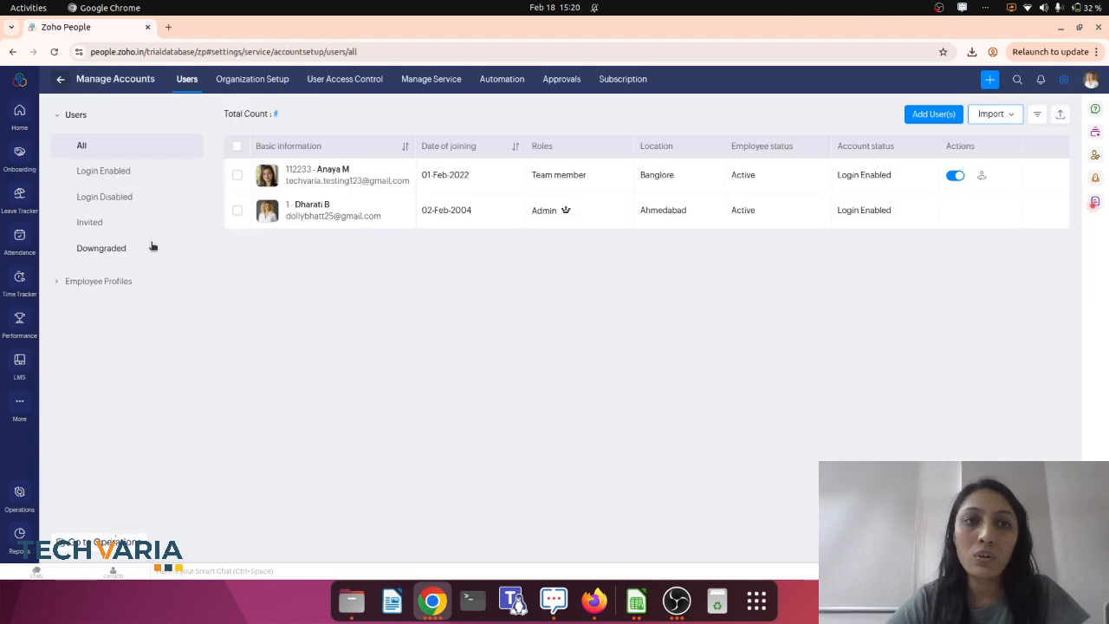
left_click(264, 85)
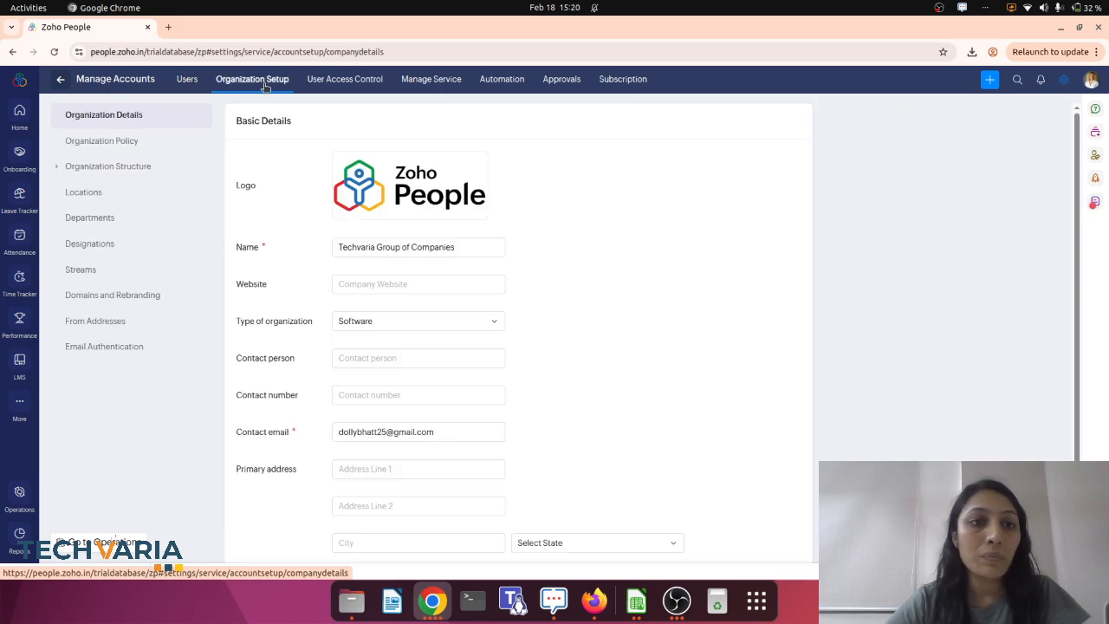
left_click(106, 192)
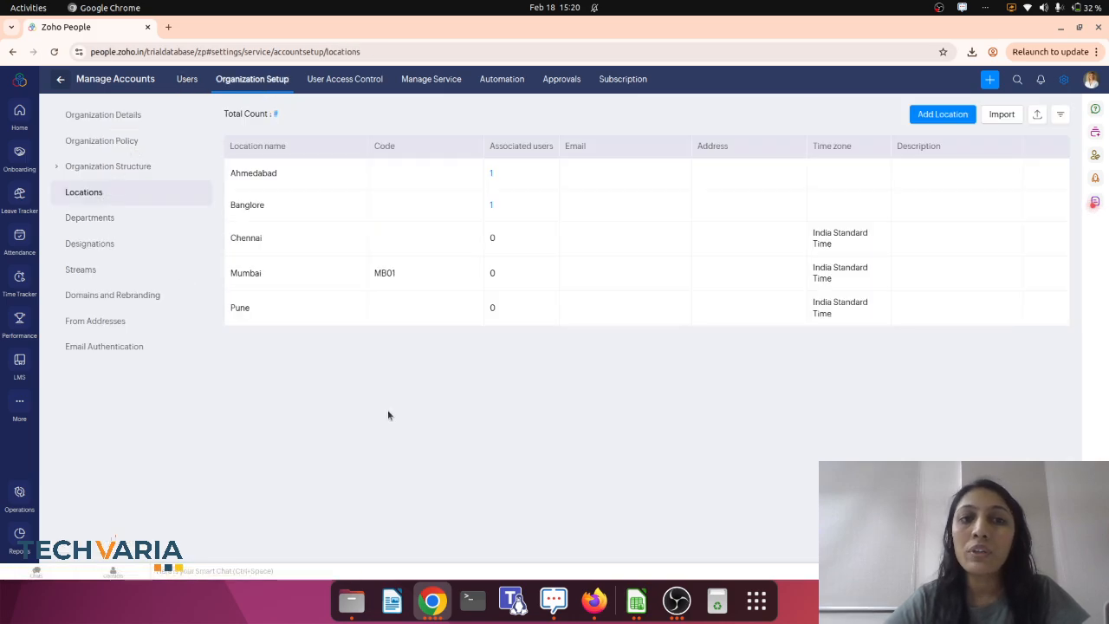
left_click(934, 116)
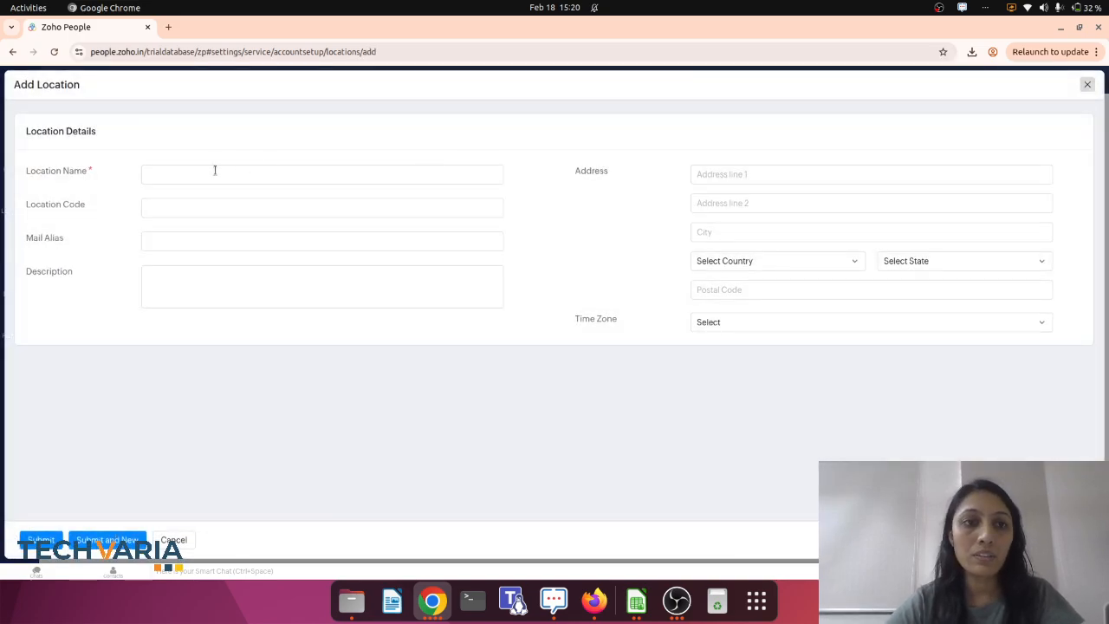
left_click(214, 170)
type("Ga")
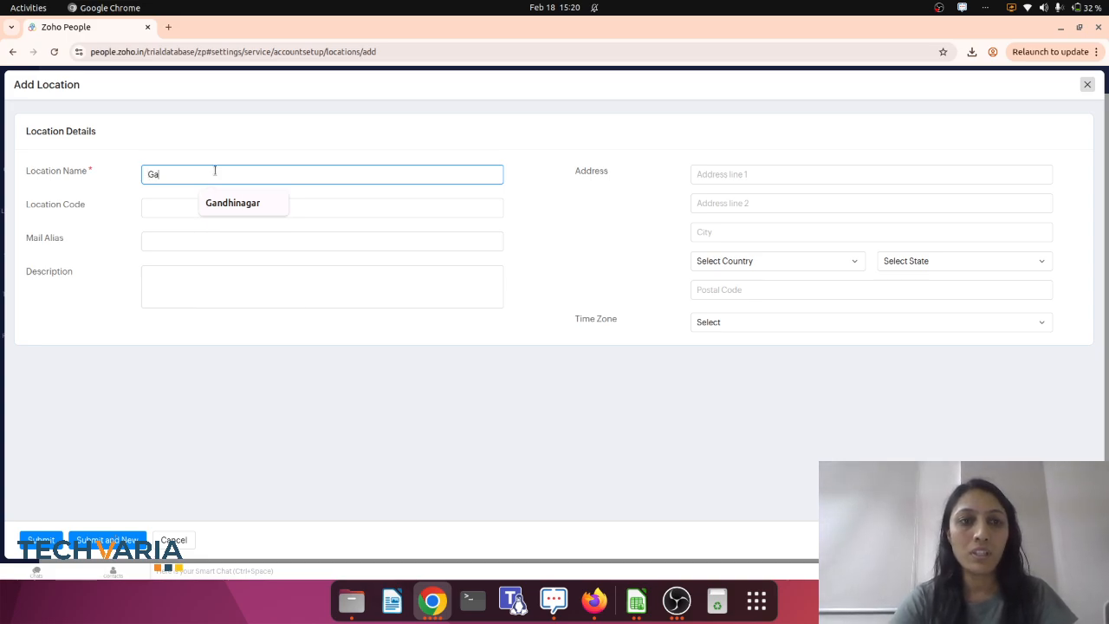
left_click(230, 205)
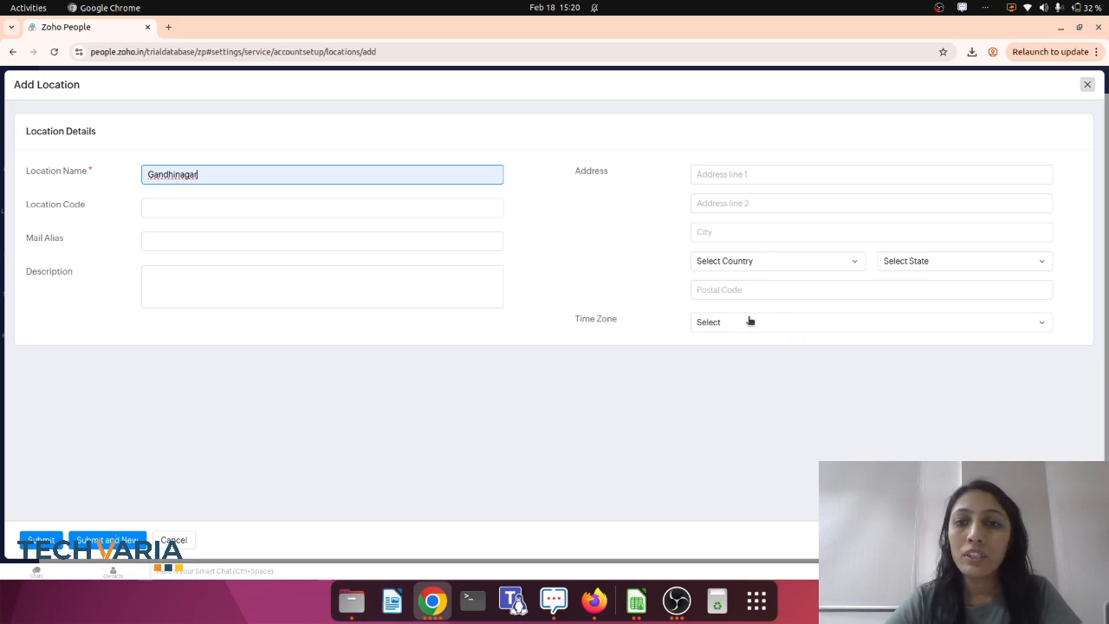
Set the new location's country to INDIA and its state to Gujarat.
left_click(829, 266)
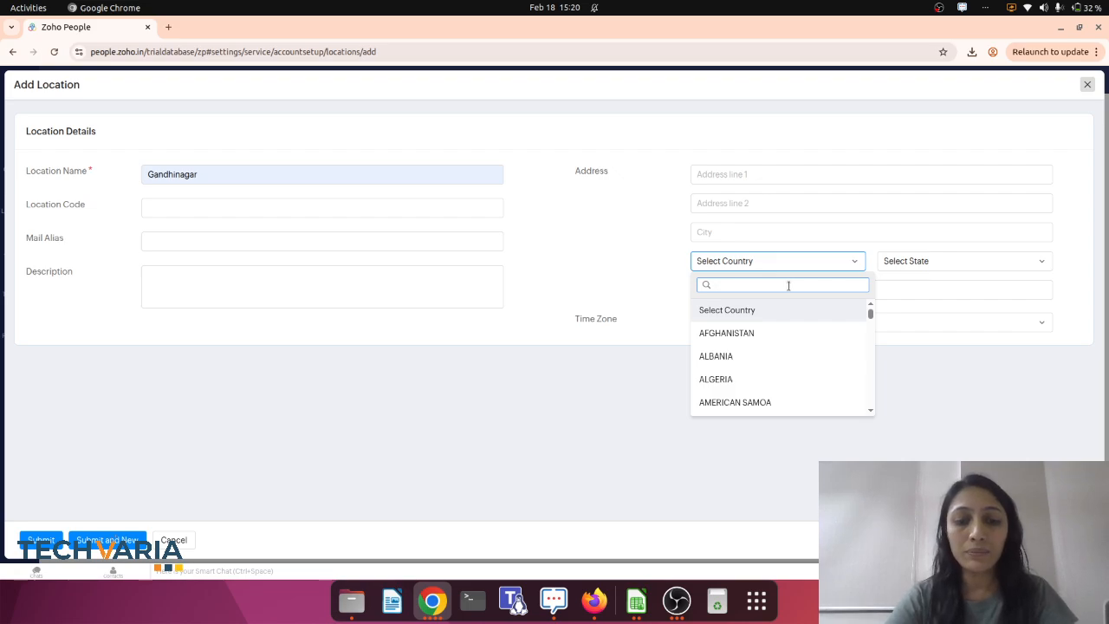
type("gu")
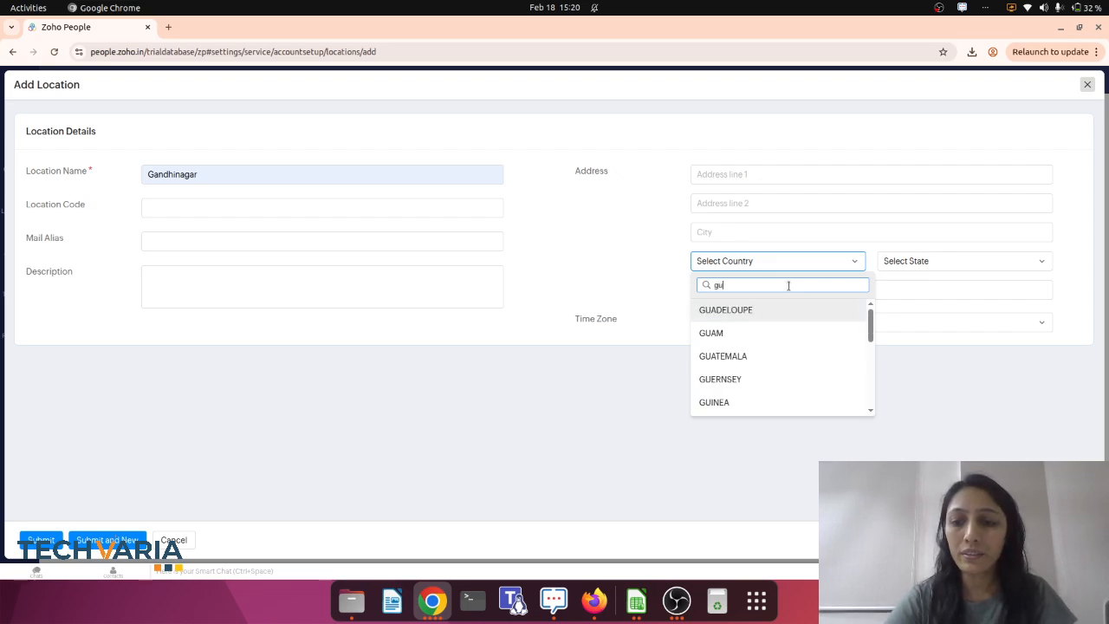
key("BackSpace")
type("indi")
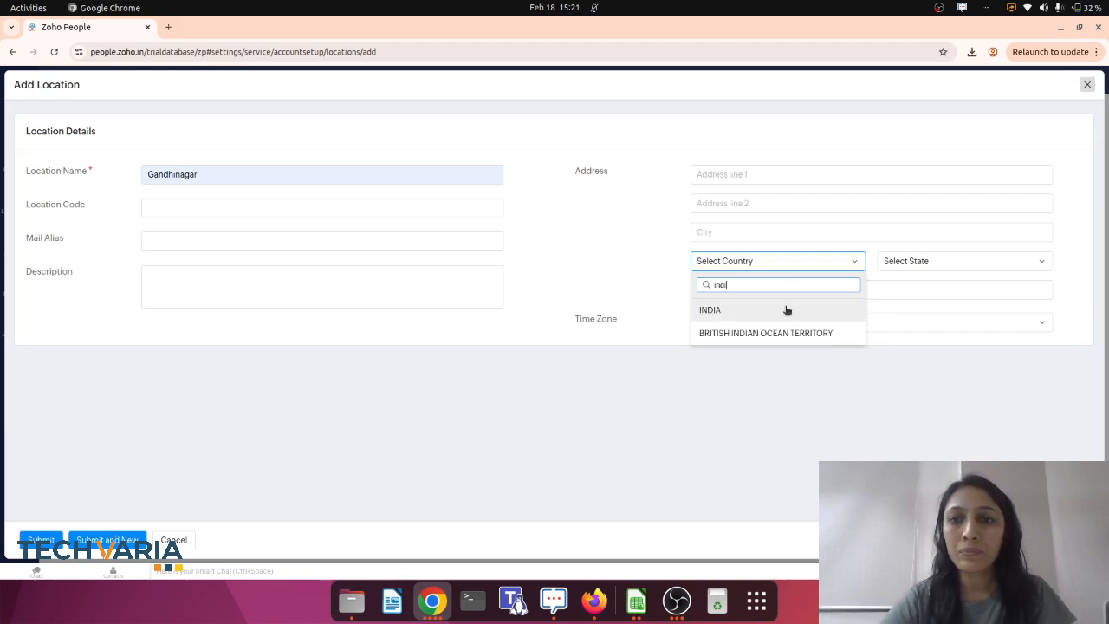
left_click(787, 309)
left_click(953, 262)
type("s")
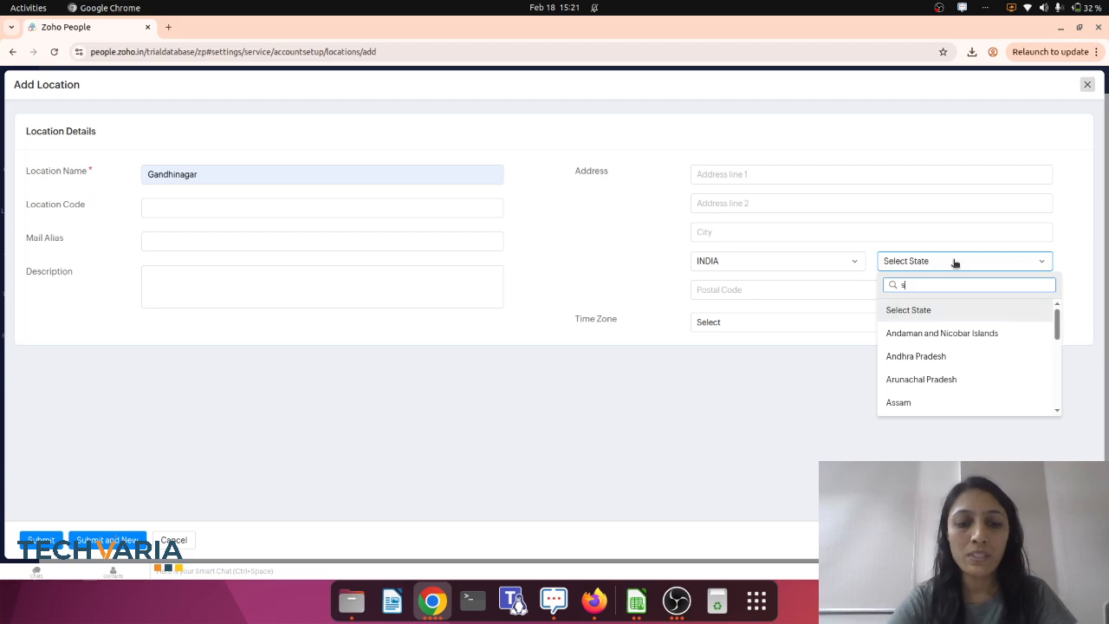
key("BackSpace")
type("gu")
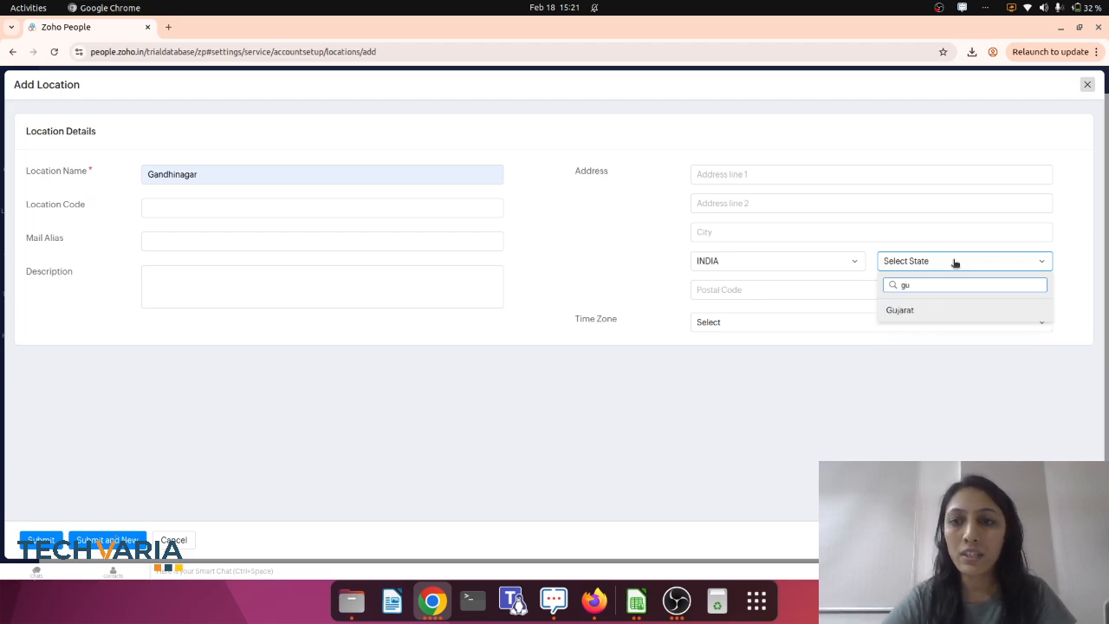
key("Return")
Set the location's time zone to India Standard Time (Asia/Calcutta) and try to submit the location.
left_click(746, 321)
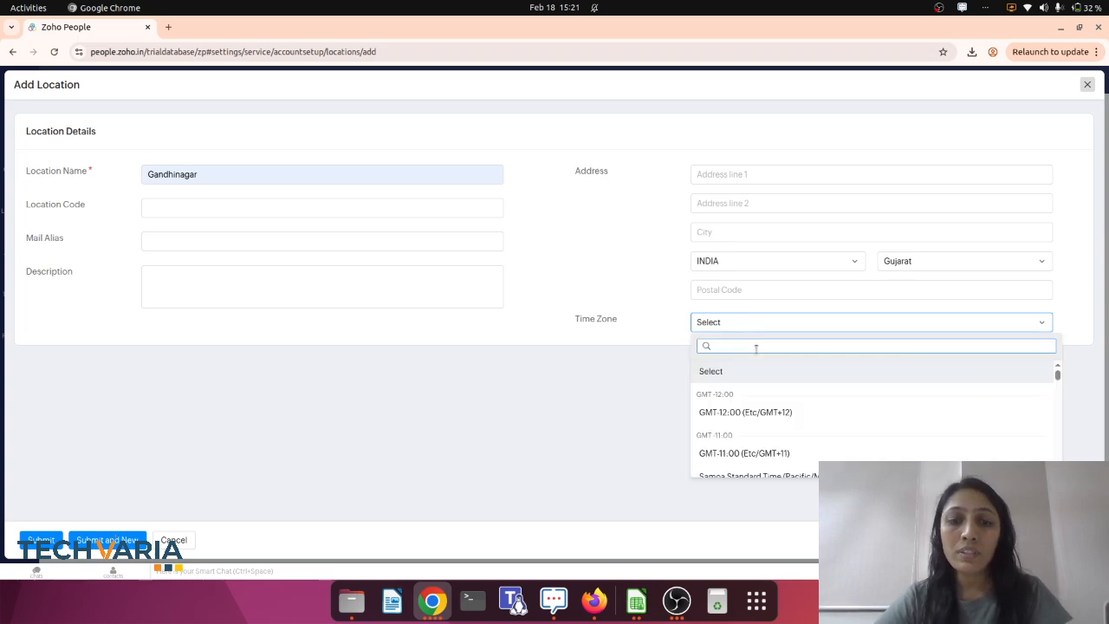
type("indi")
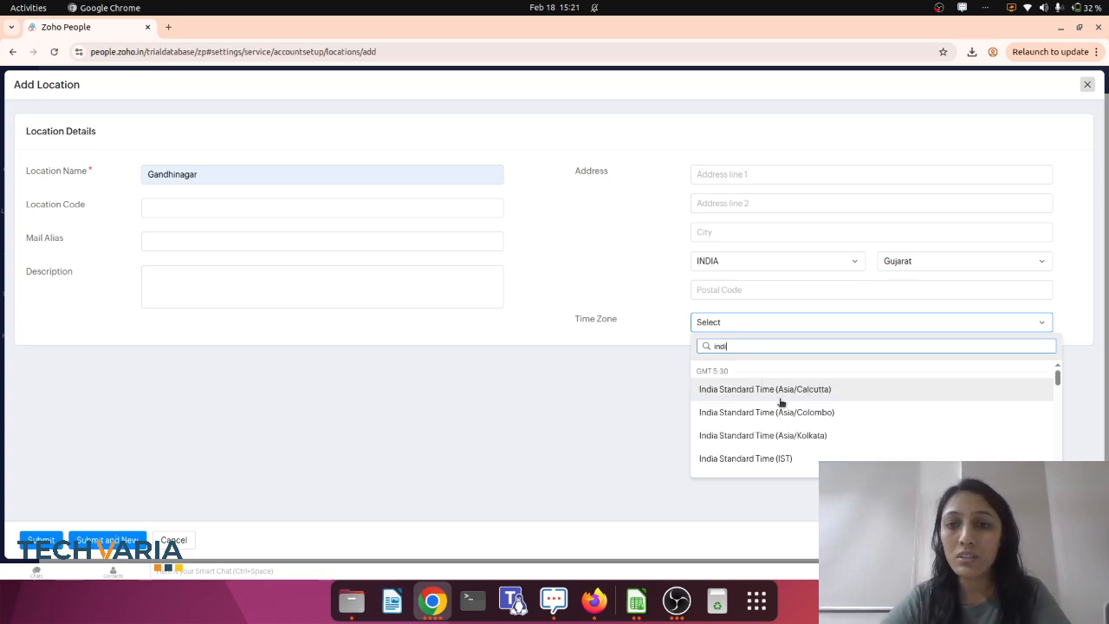
left_click(814, 392)
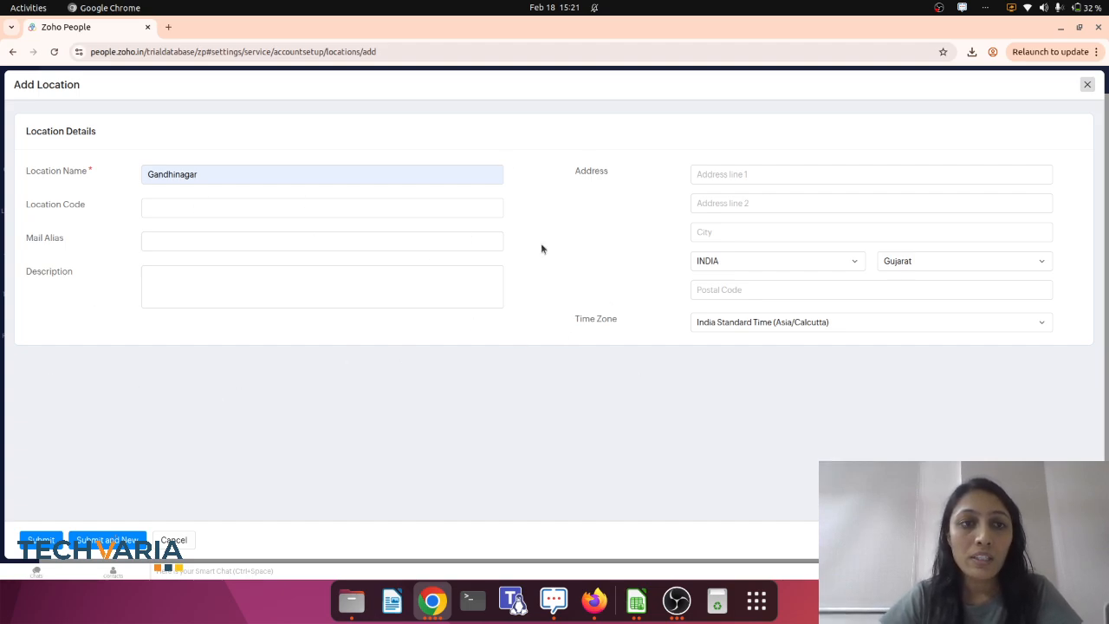
left_click(41, 539)
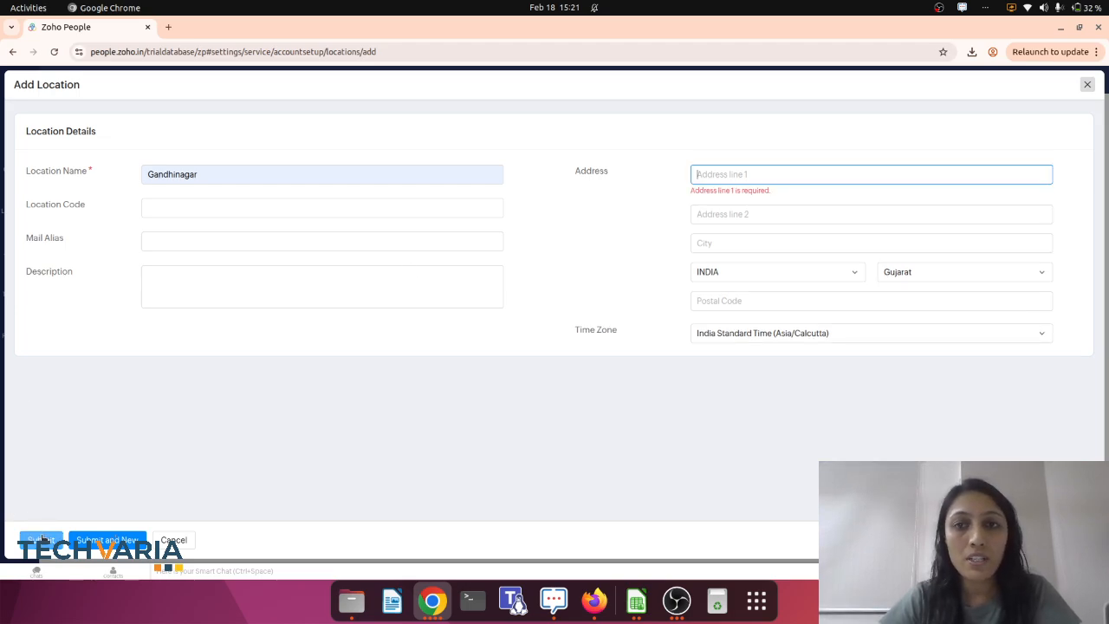
Enter Gandinagar as address line 1, submit the location, and close its details view.
left_click(773, 174)
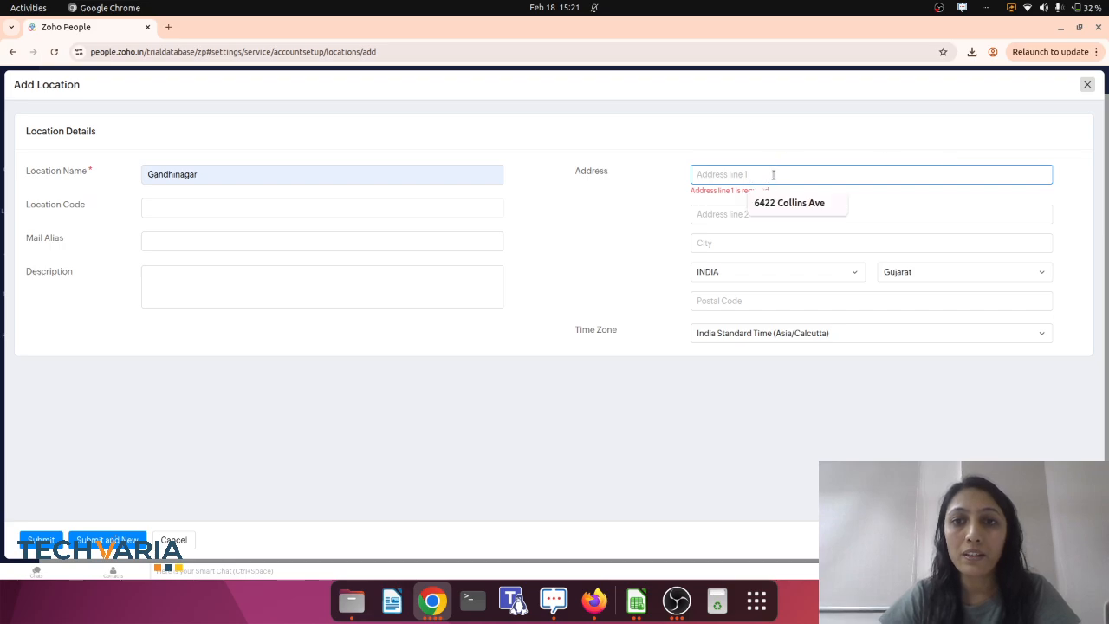
type("Gan")
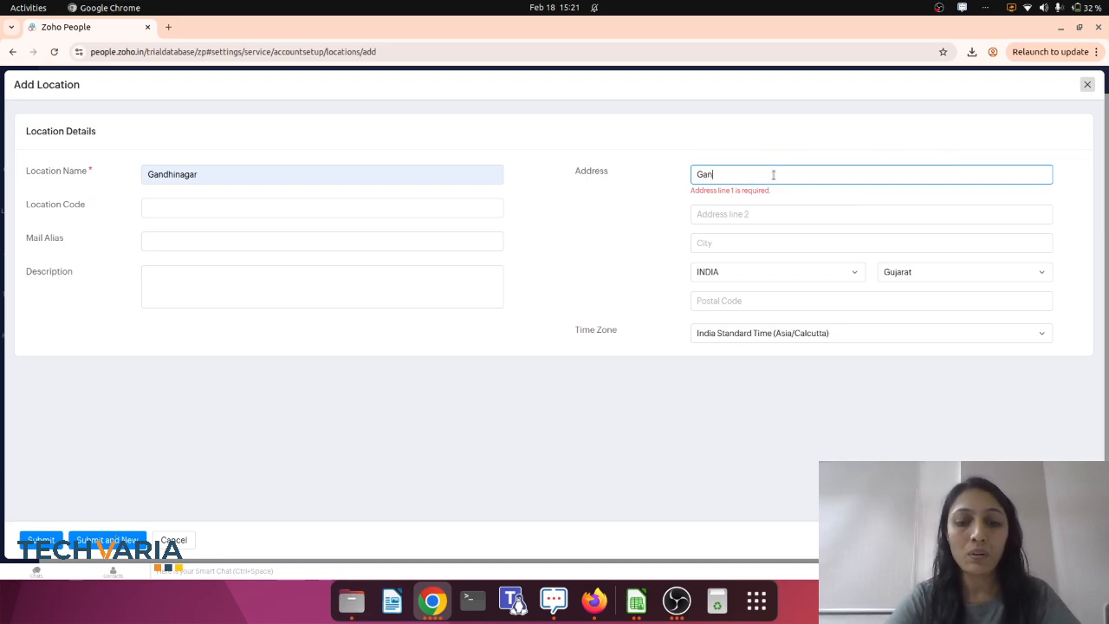
type("dinagar")
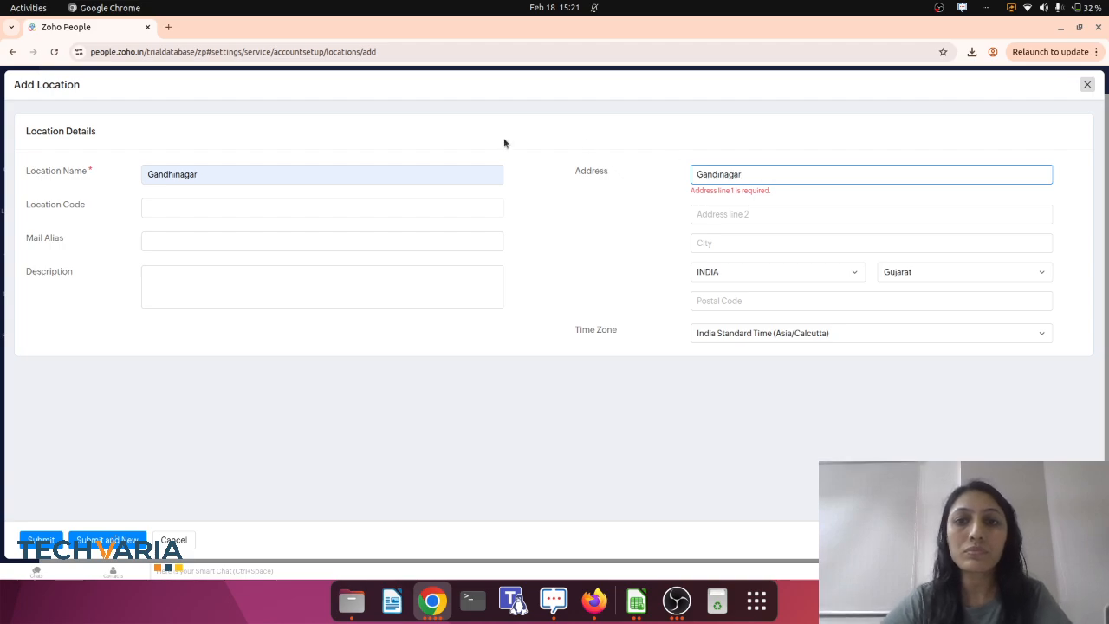
left_click(34, 542)
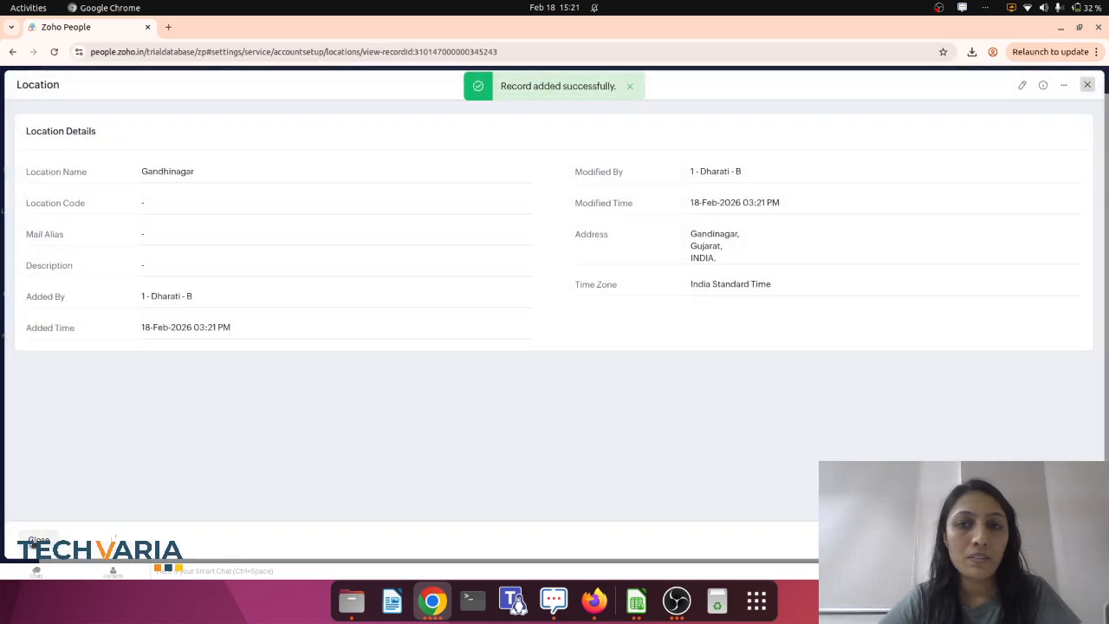
left_click(1087, 84)
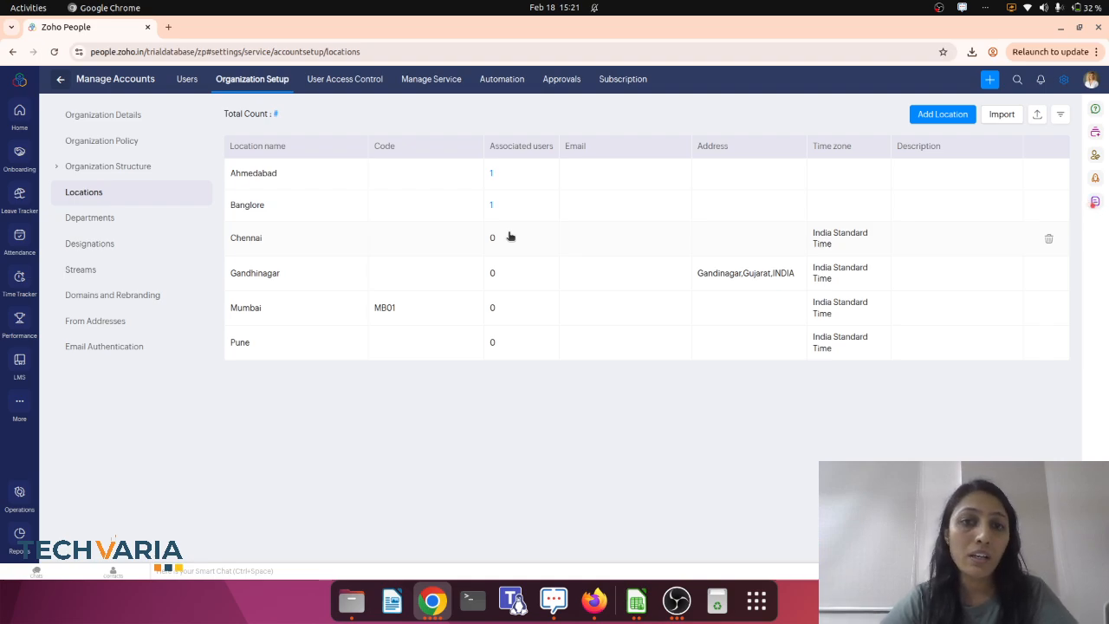
Inspect the Banglore location's edit form and the location import dialog, closing both without changes.
left_click(517, 205)
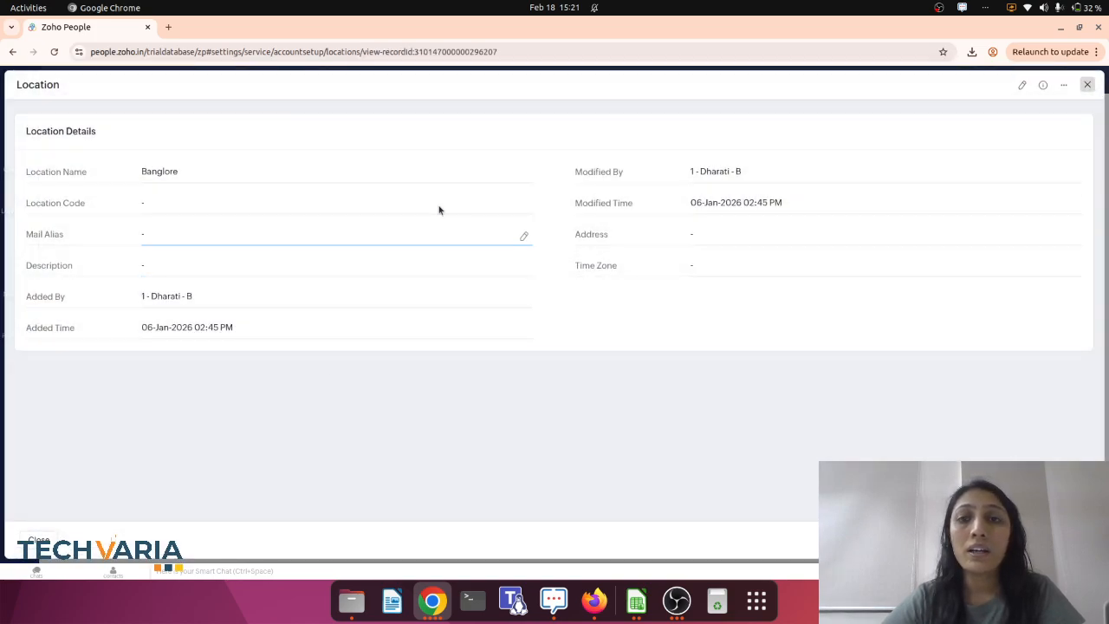
left_click(1021, 85)
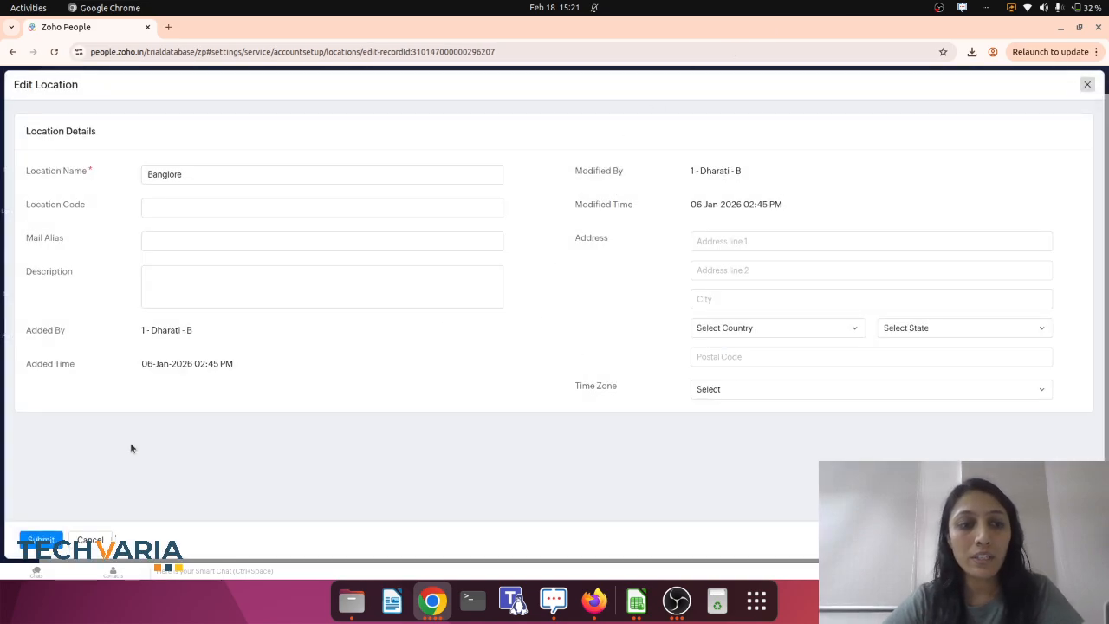
left_click(26, 540)
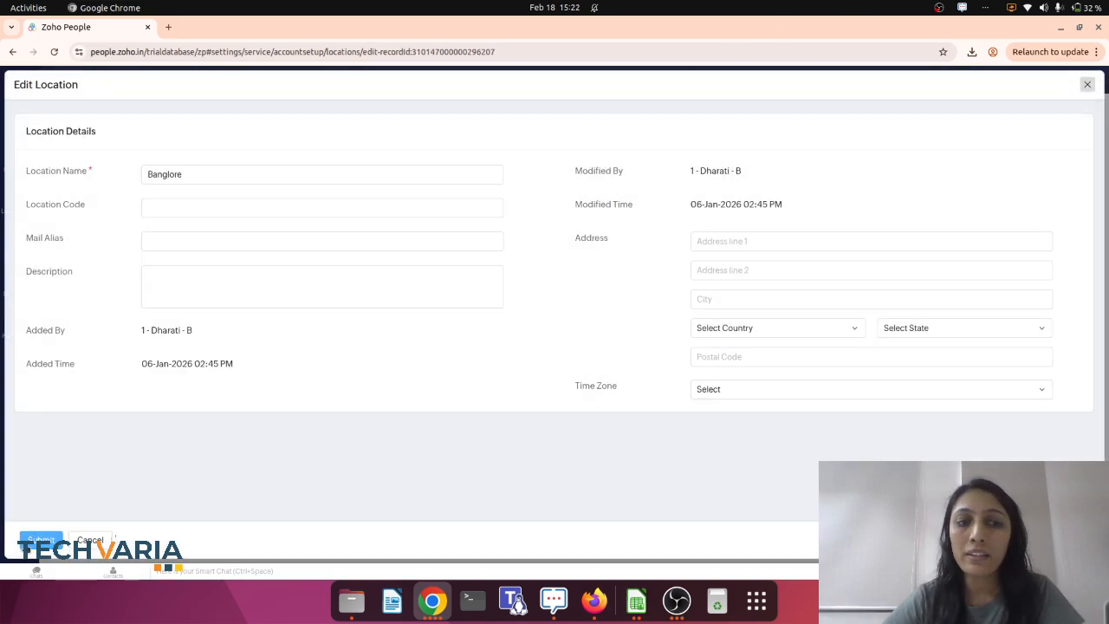
left_click(1087, 86)
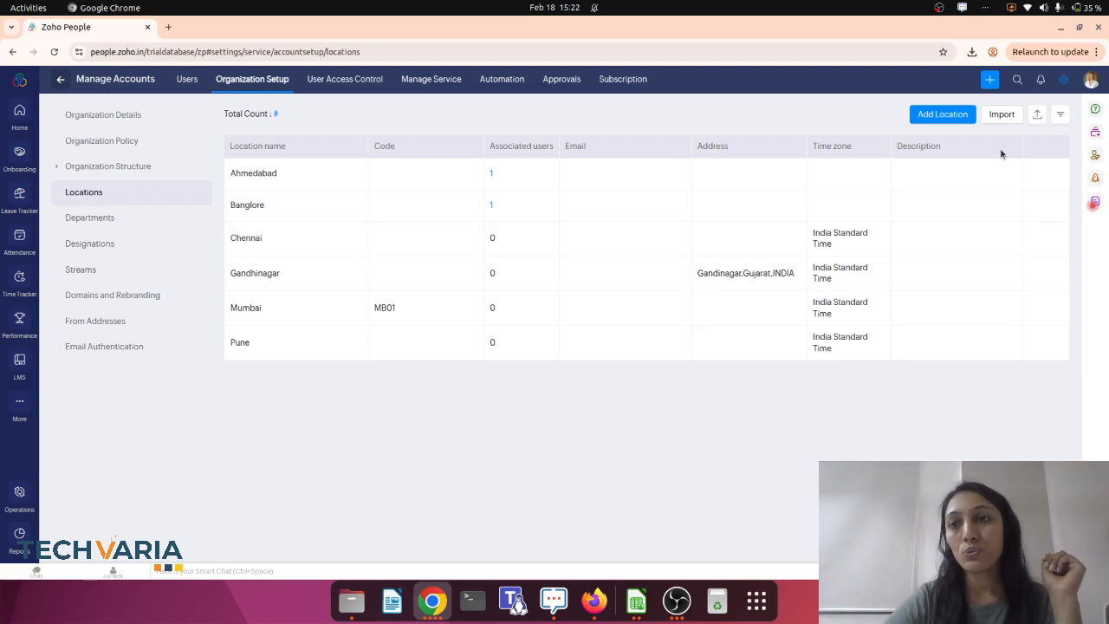
left_click(1000, 117)
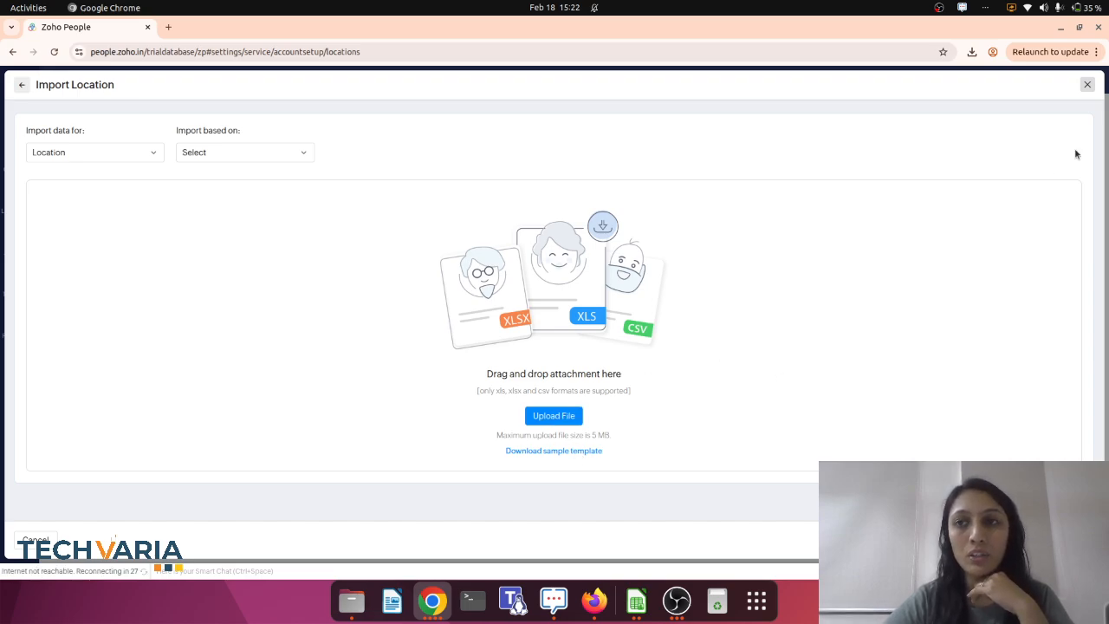
left_click(1089, 83)
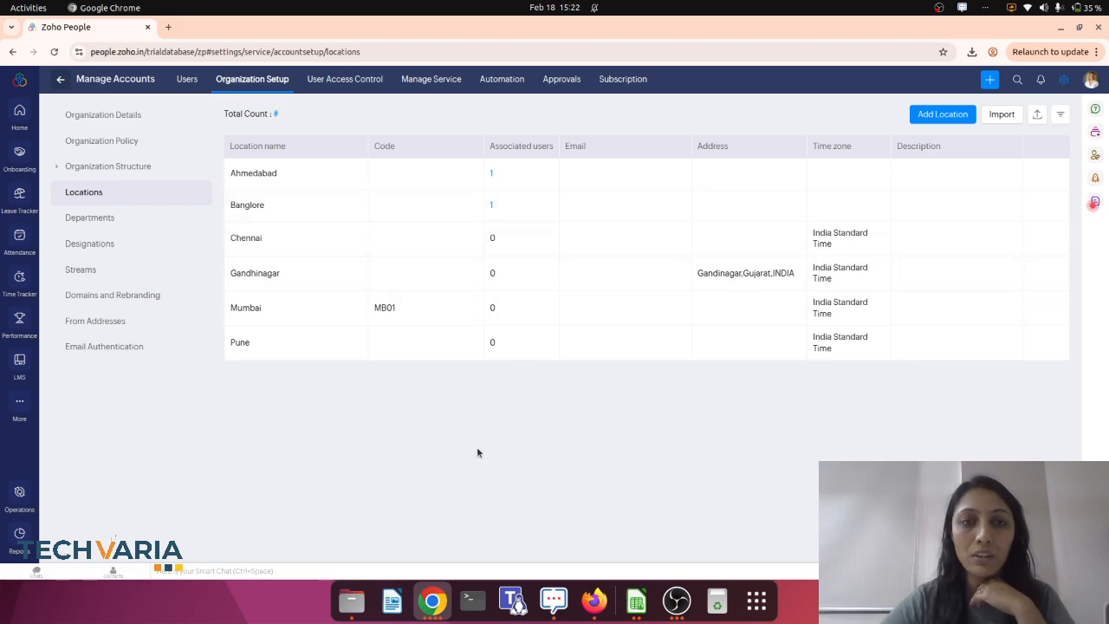
Start adding a new department named Store from the Departments list.
left_click(105, 217)
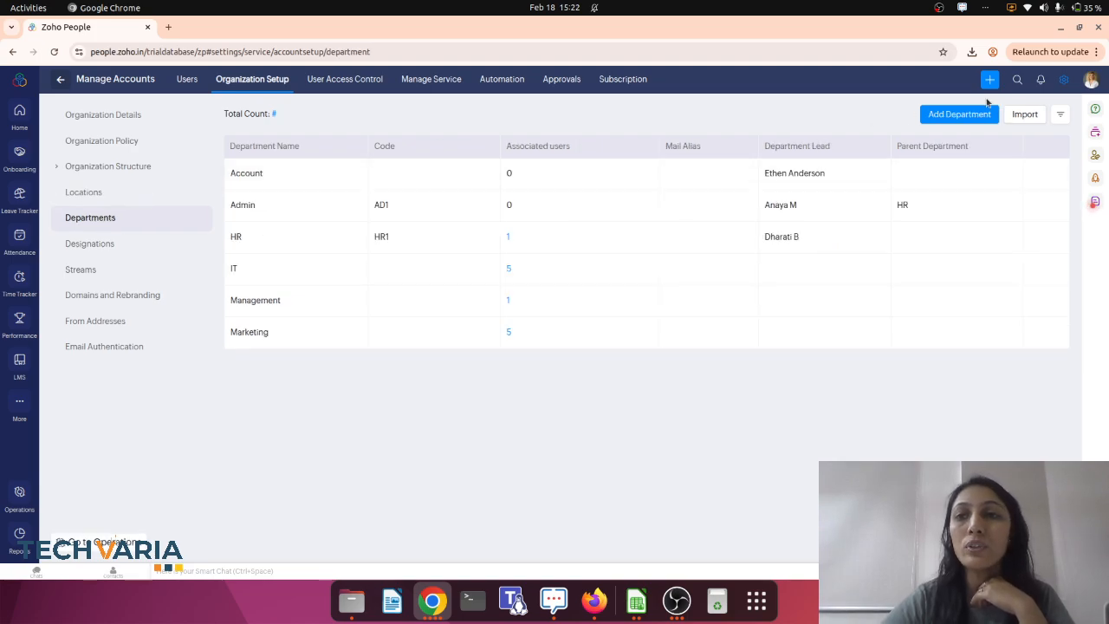
left_click(957, 118)
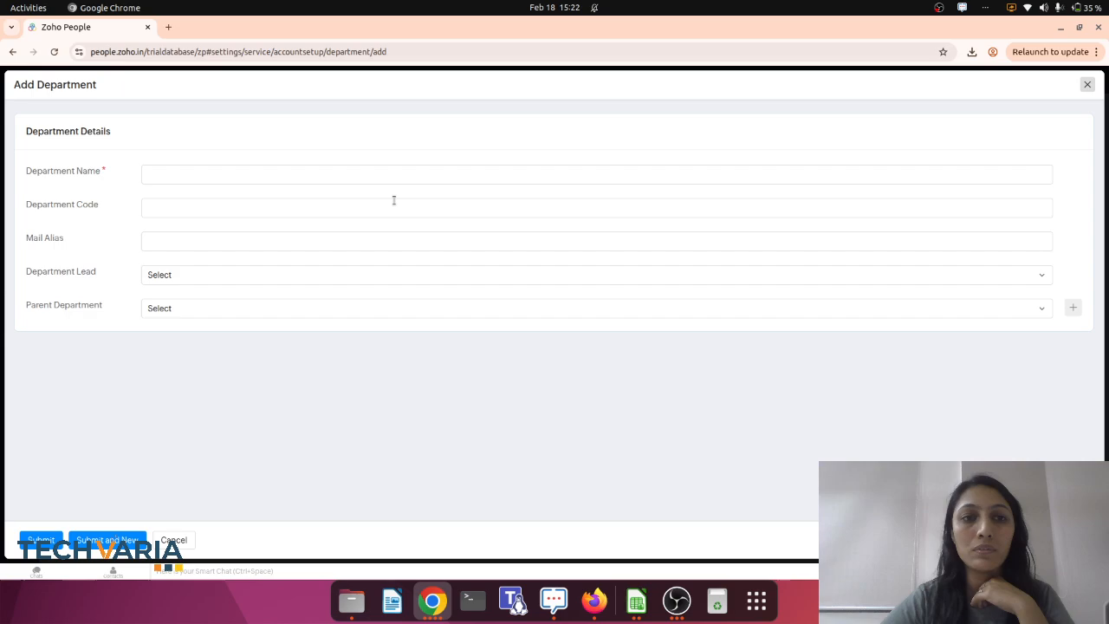
left_click(221, 176)
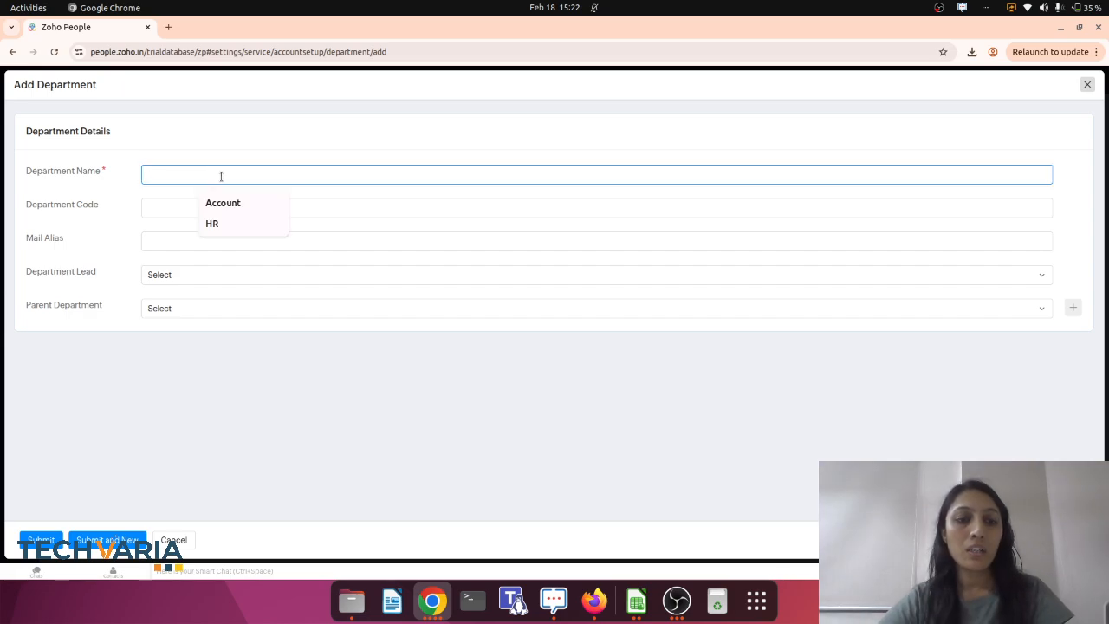
type("Store")
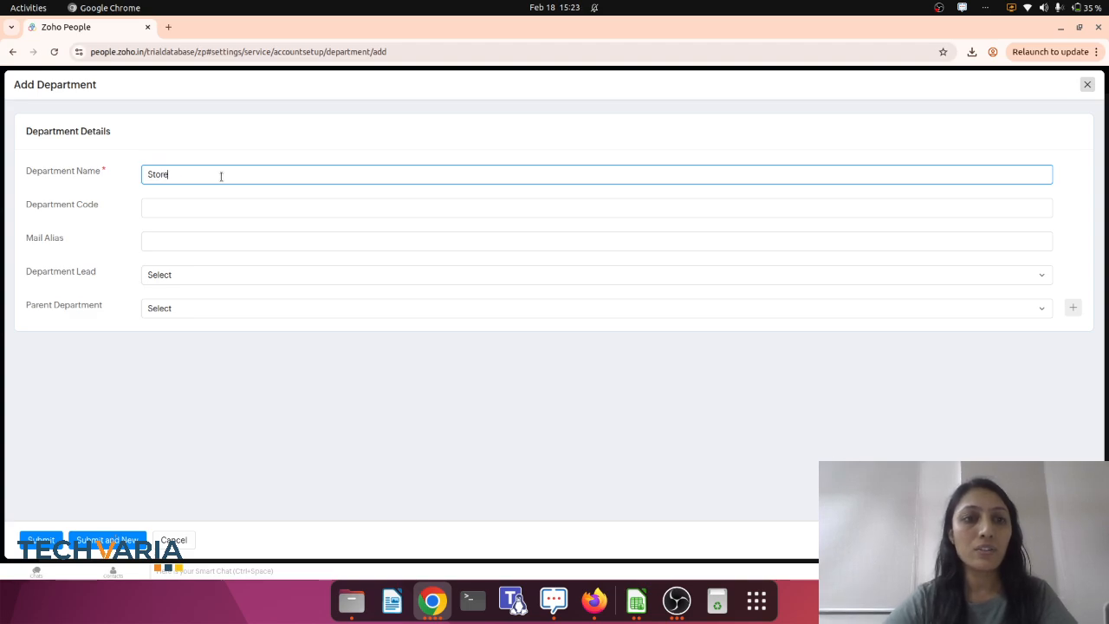
left_click(177, 208)
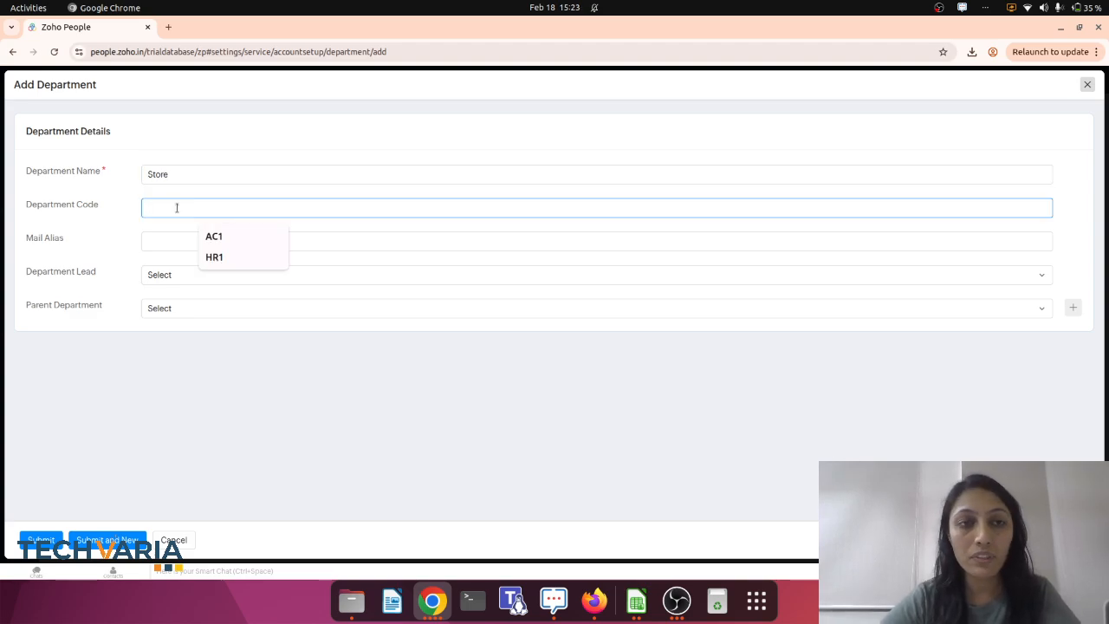
Choose an employee as the Store department's lead, submit the department, and close its details view.
left_click(174, 275)
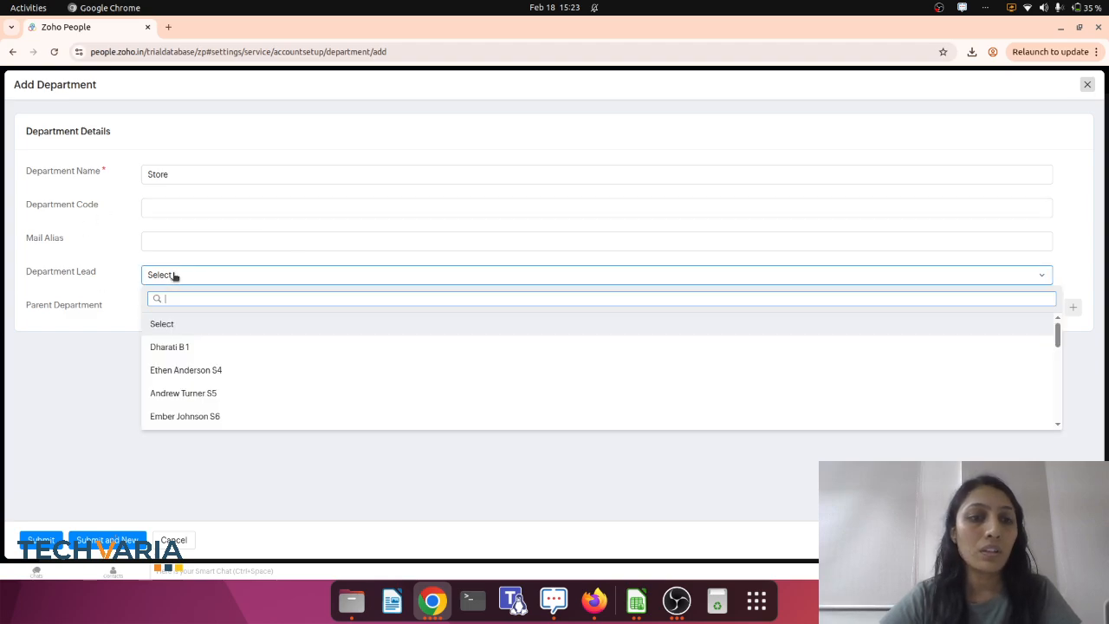
scroll(198, 407, "down", 1)
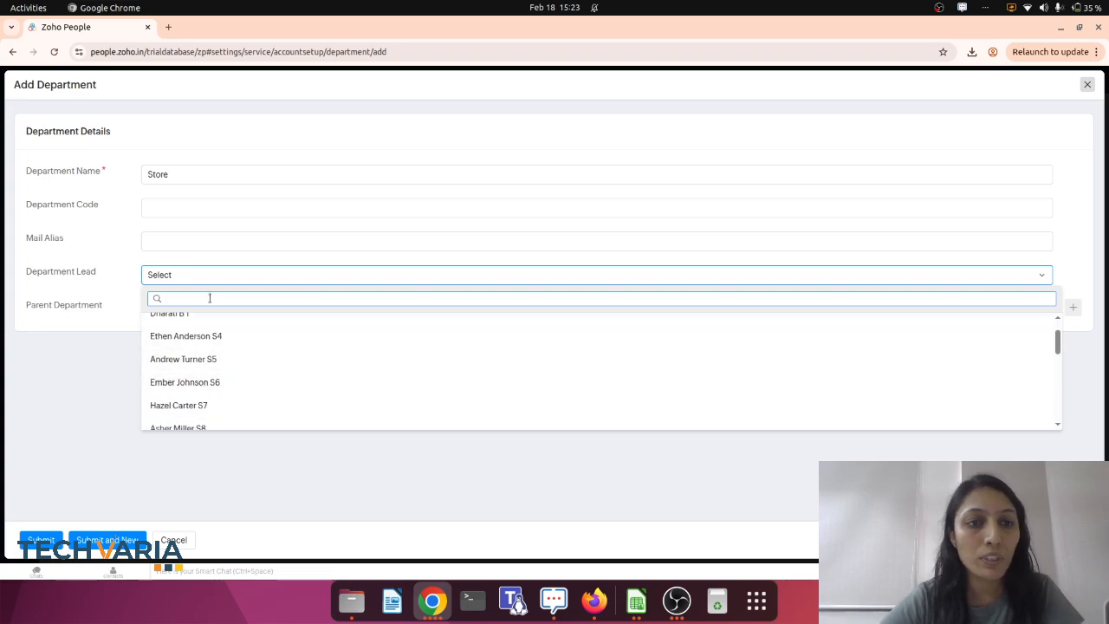
scroll(212, 364, "up", 1)
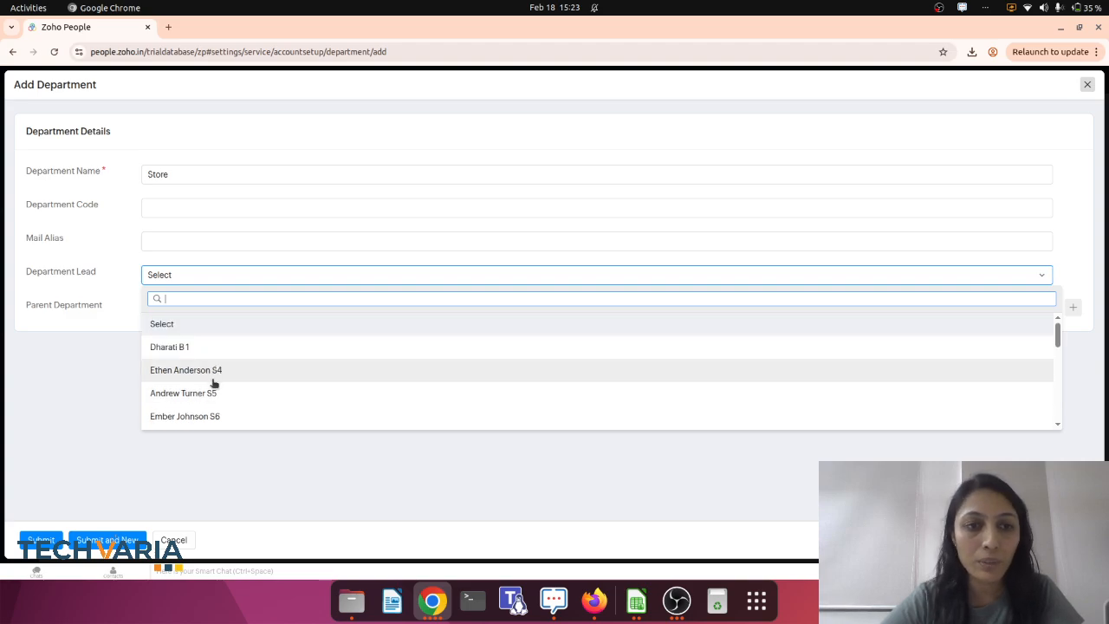
left_click(230, 416)
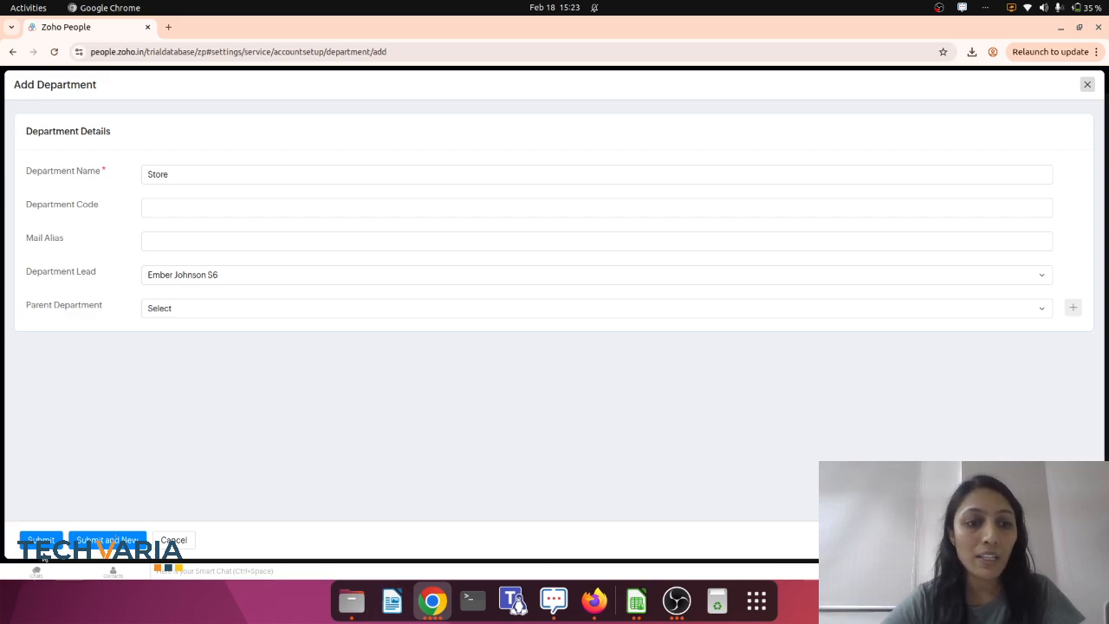
left_click(41, 540)
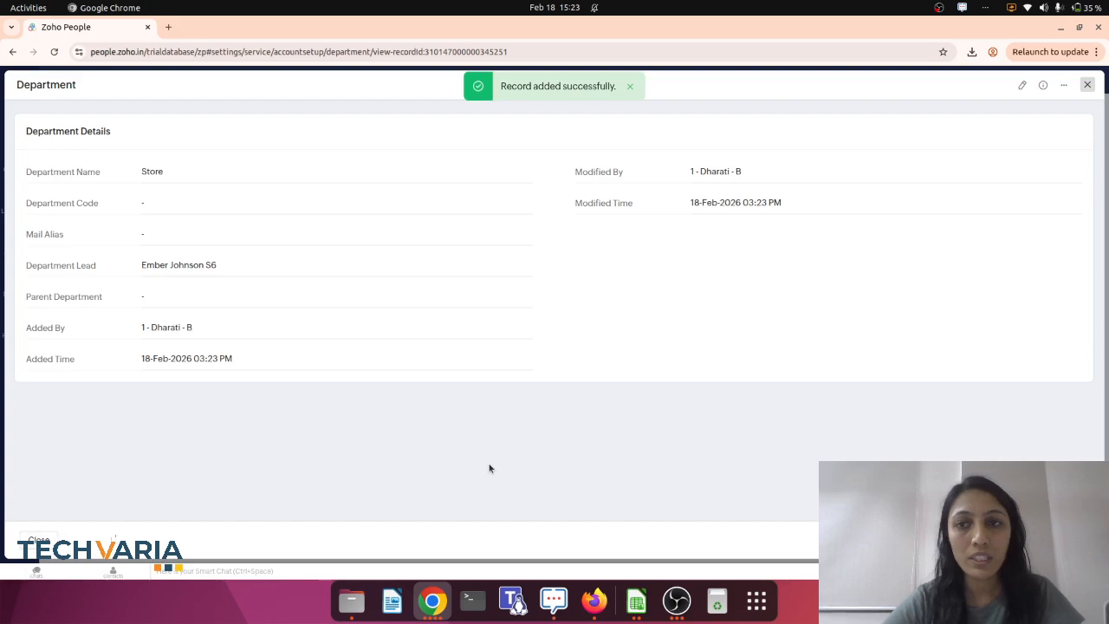
left_click(1088, 86)
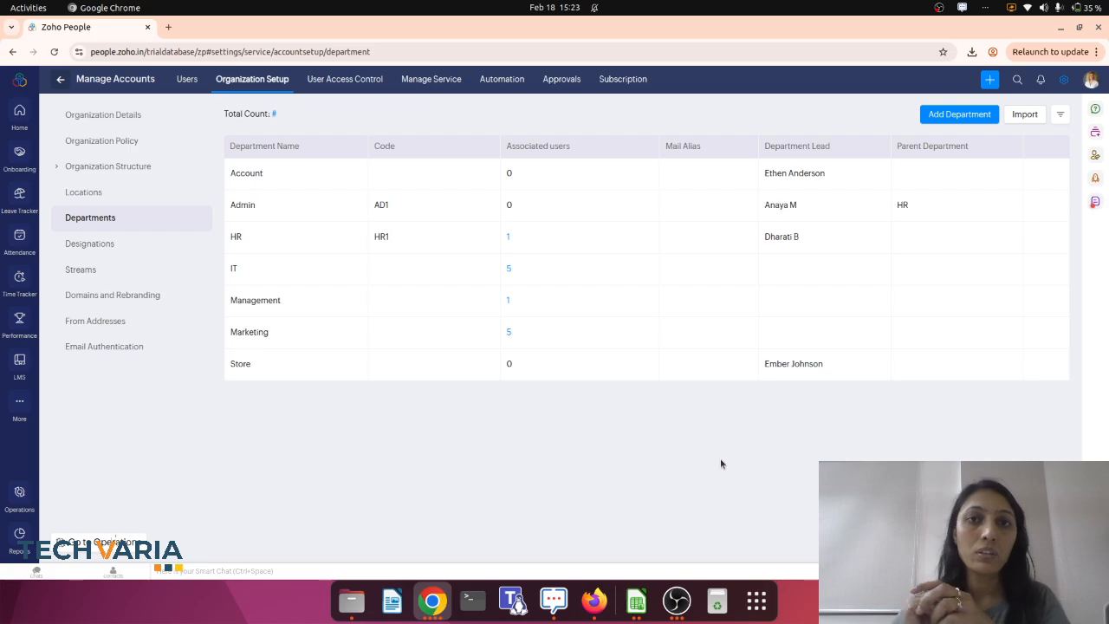
Inspect the department import dialog, close it without changes, and open the Designations list.
left_click(1026, 115)
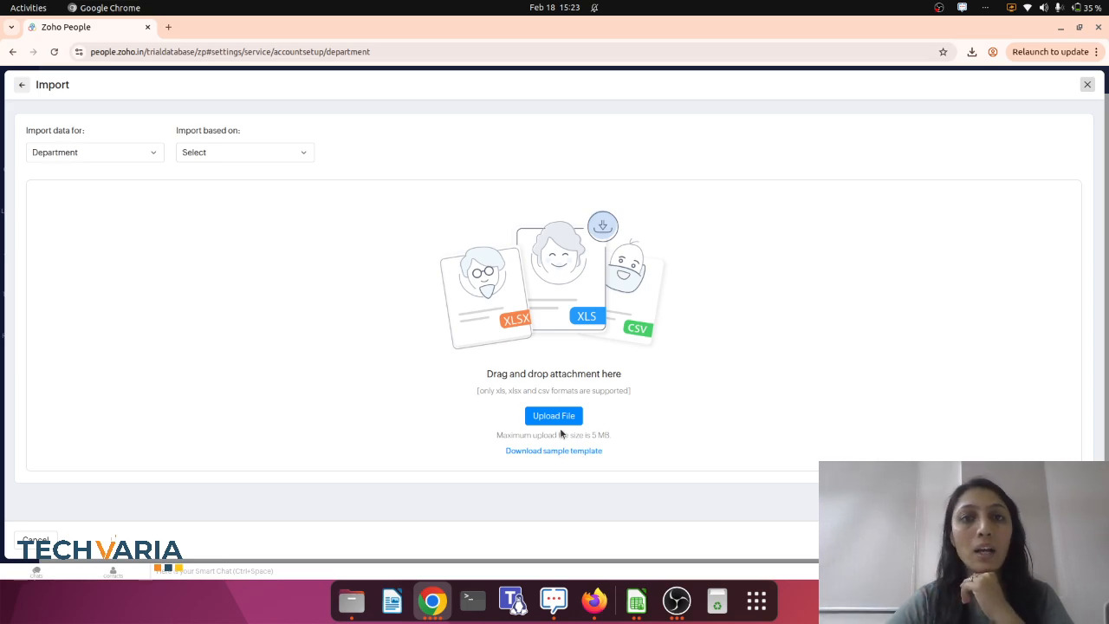
left_click(1087, 84)
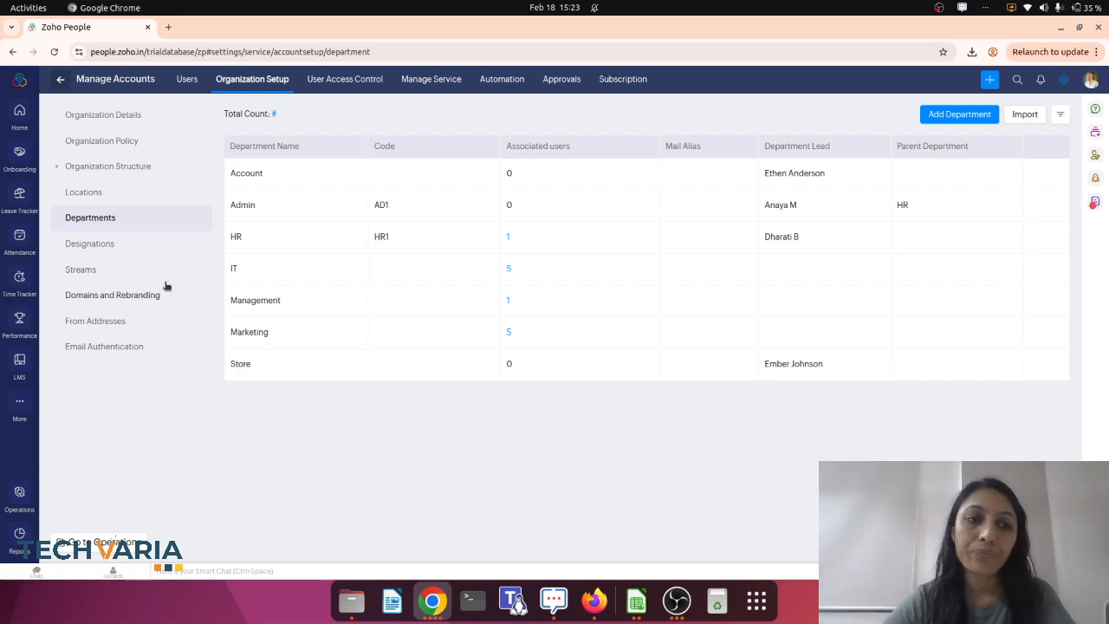
left_click(95, 244)
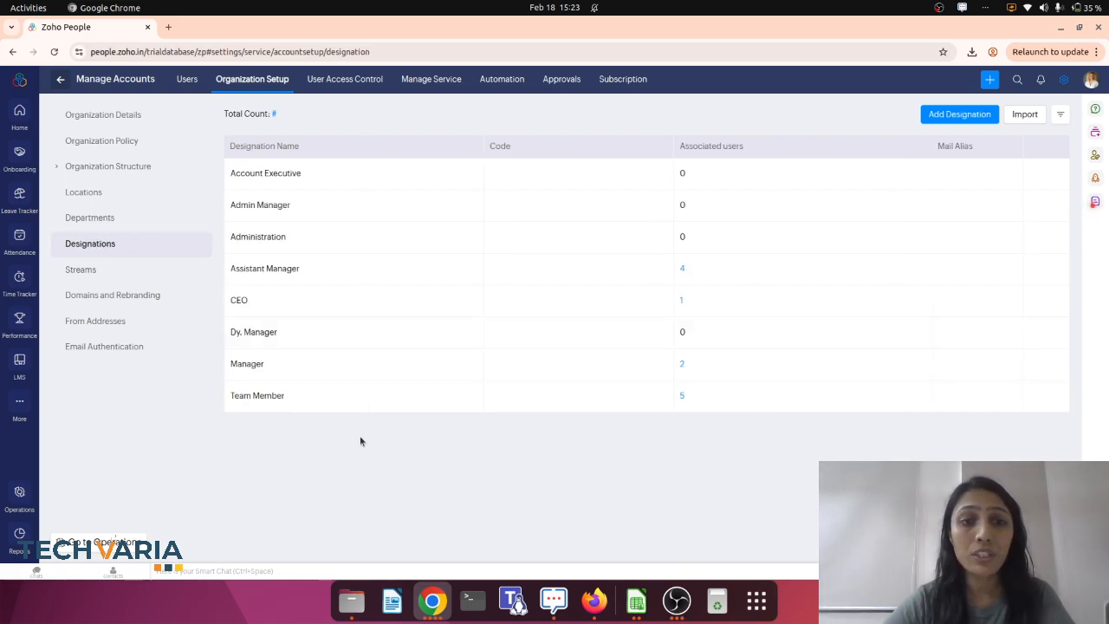
Add a new designation named HR Executive, submit it, and close its details view.
left_click(957, 116)
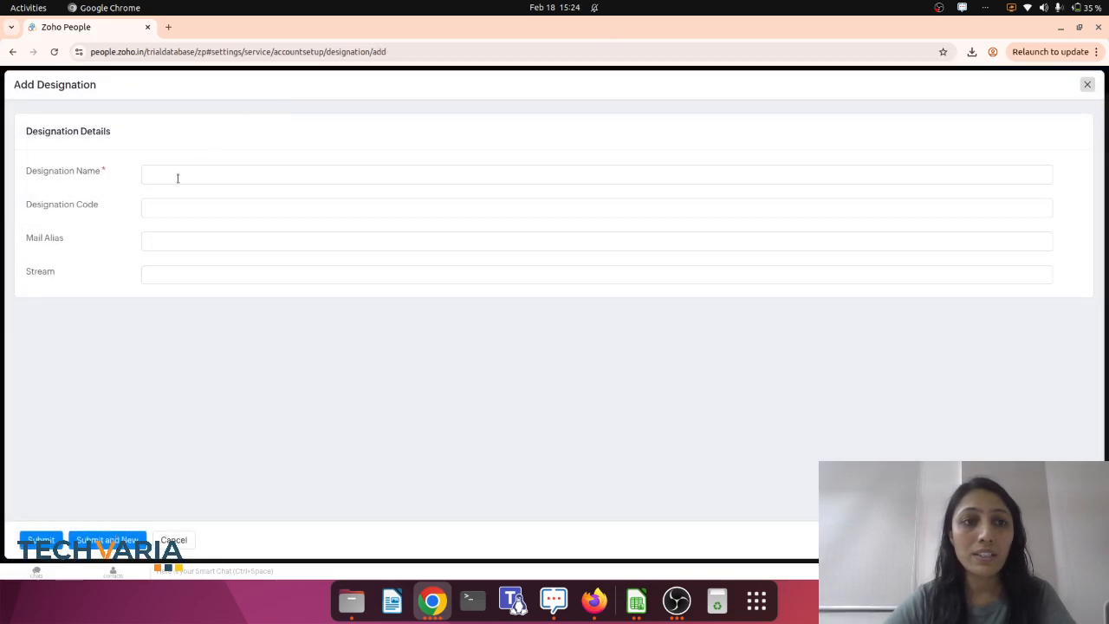
left_click(177, 178)
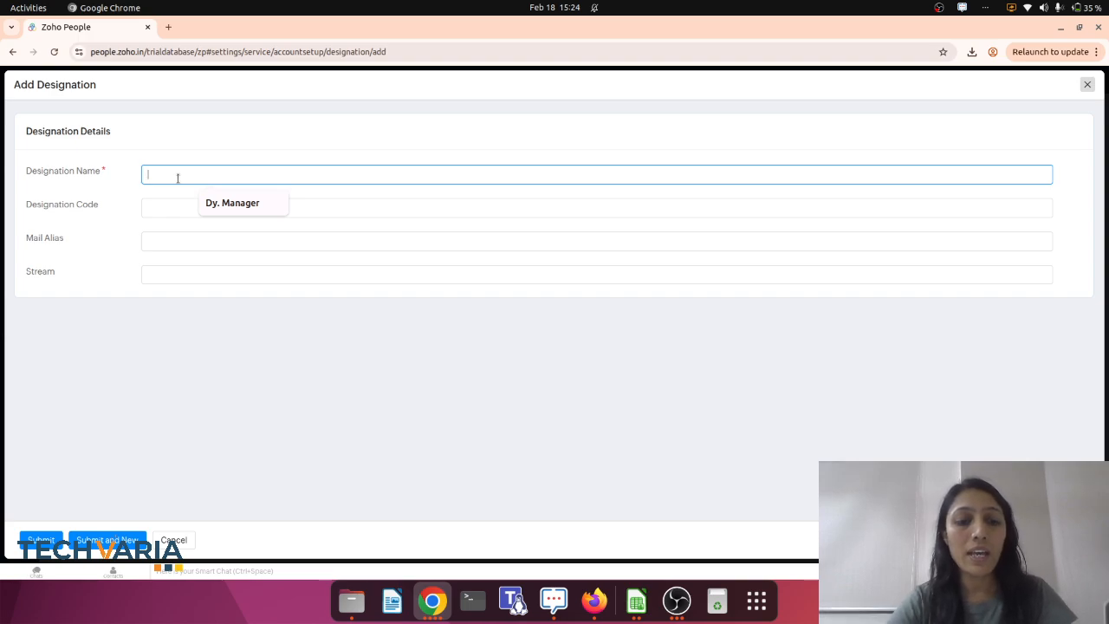
type("HR")
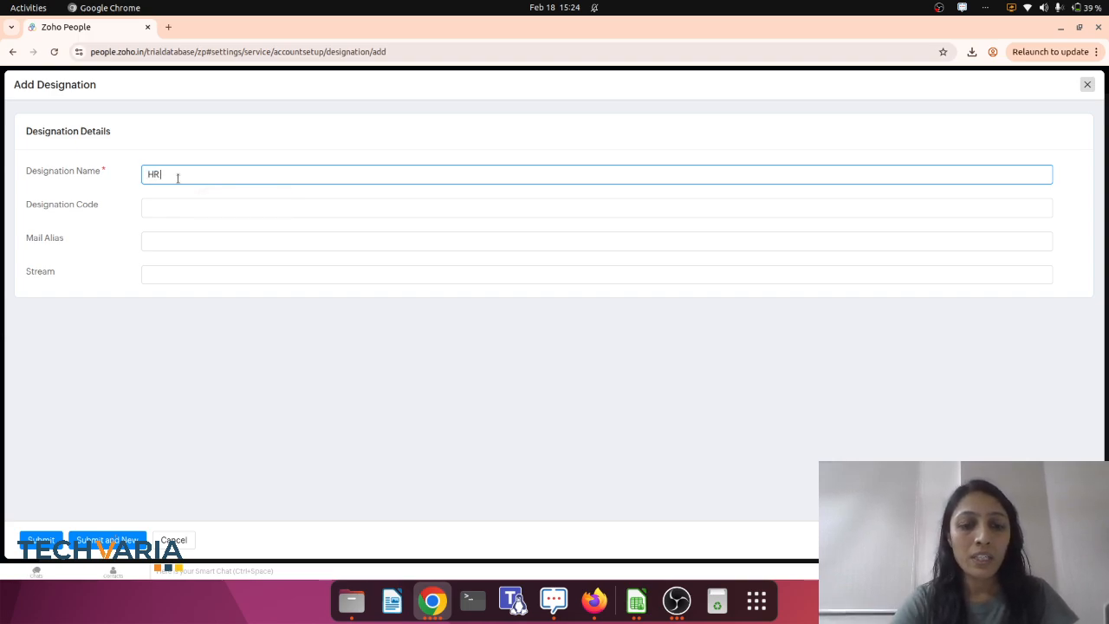
type(" Executive")
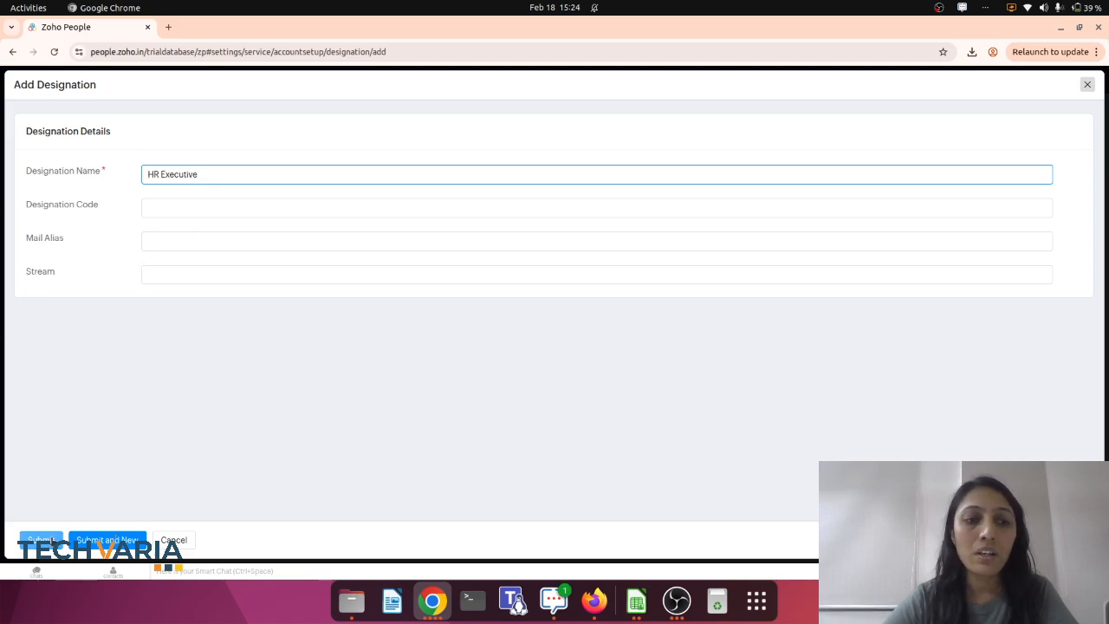
left_click(43, 540)
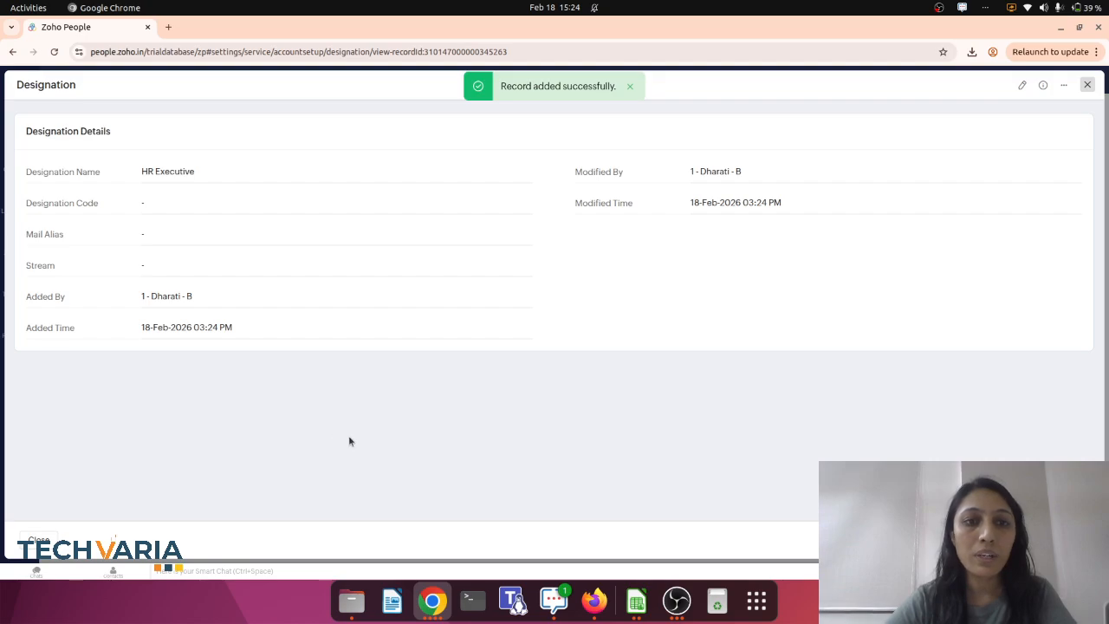
left_click(1089, 85)
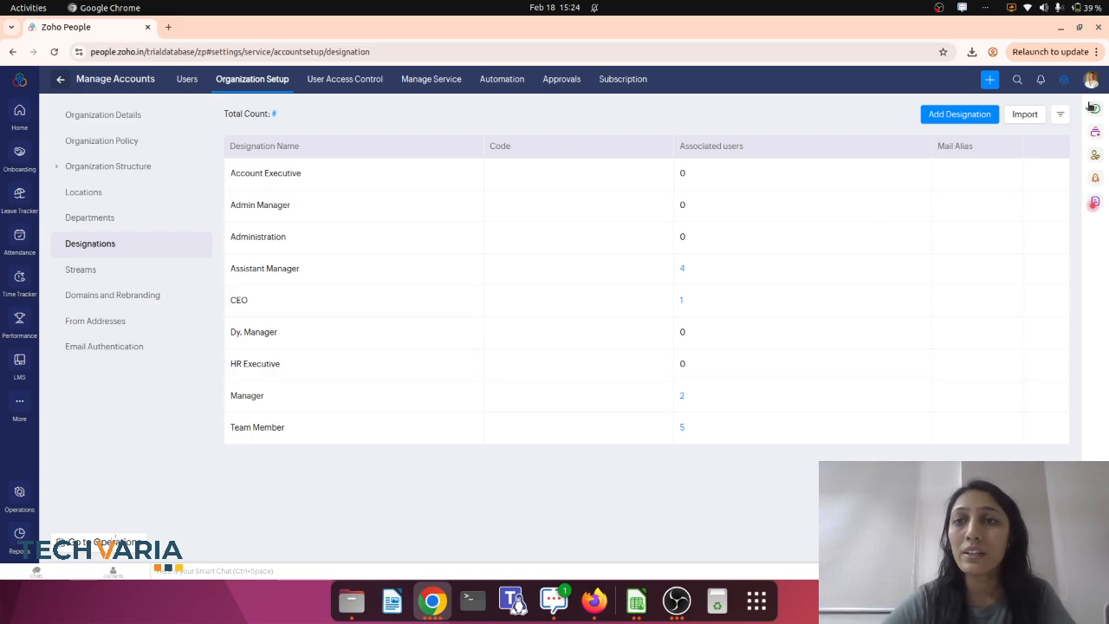
Open the designation import dialog and close it without changes.
left_click(1015, 117)
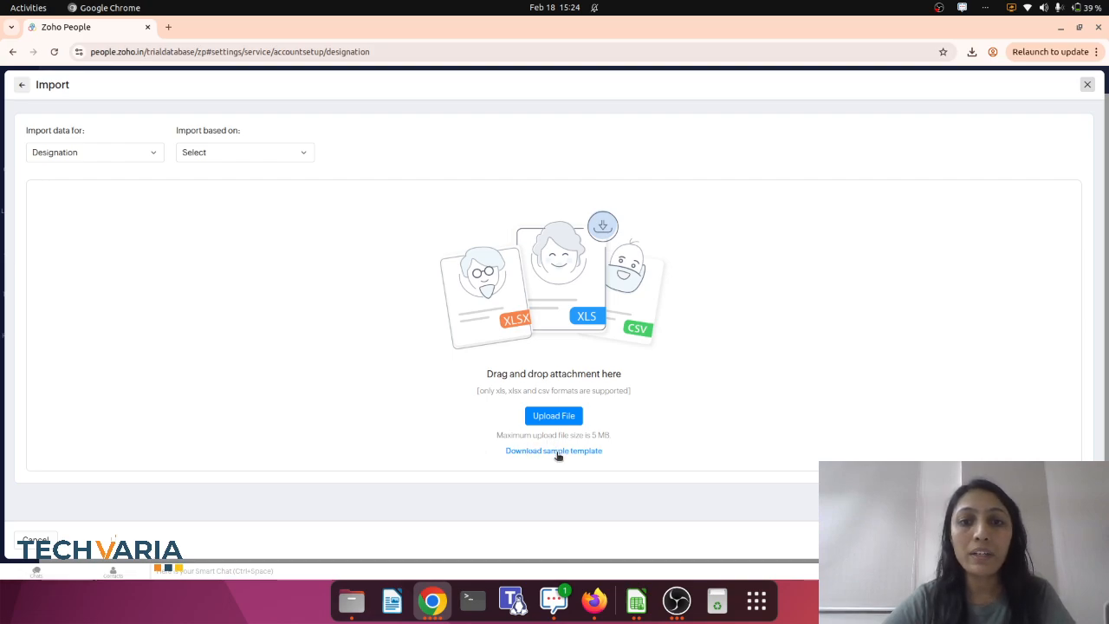
left_click(1087, 85)
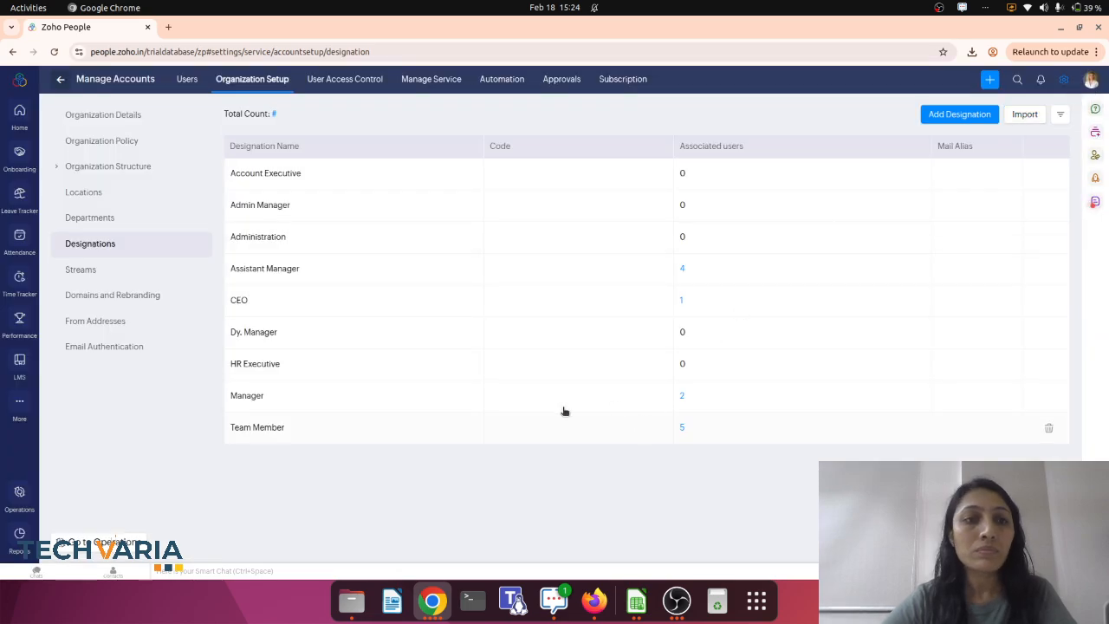